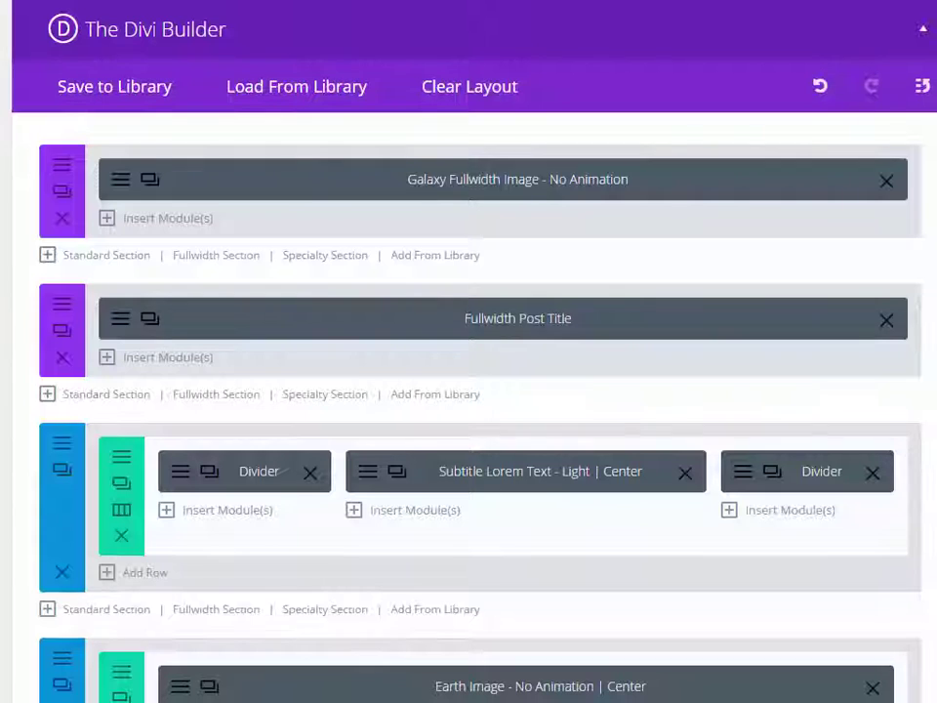
# Step: Open the Earth image section's settings and delete its 0px top padding value
pyautogui.scroll(-2, 468, 391)
pyautogui.scroll(-3, 468, 391)
pyautogui.scroll(-1, 468, 390)
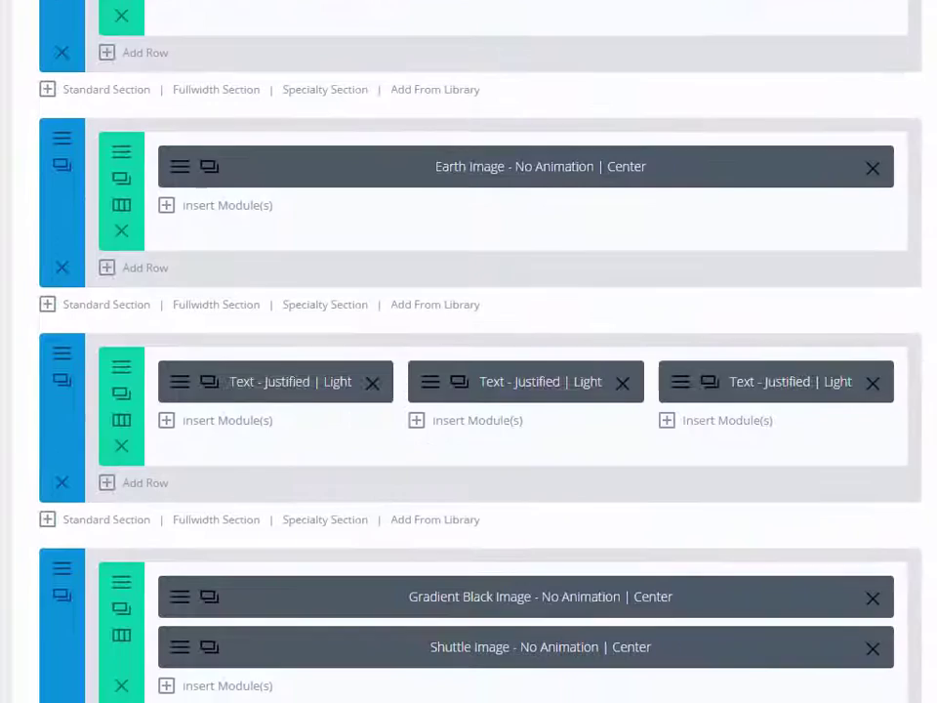
pyautogui.scroll(-1, 468, 391)
pyautogui.scroll(-1, 469, 390)
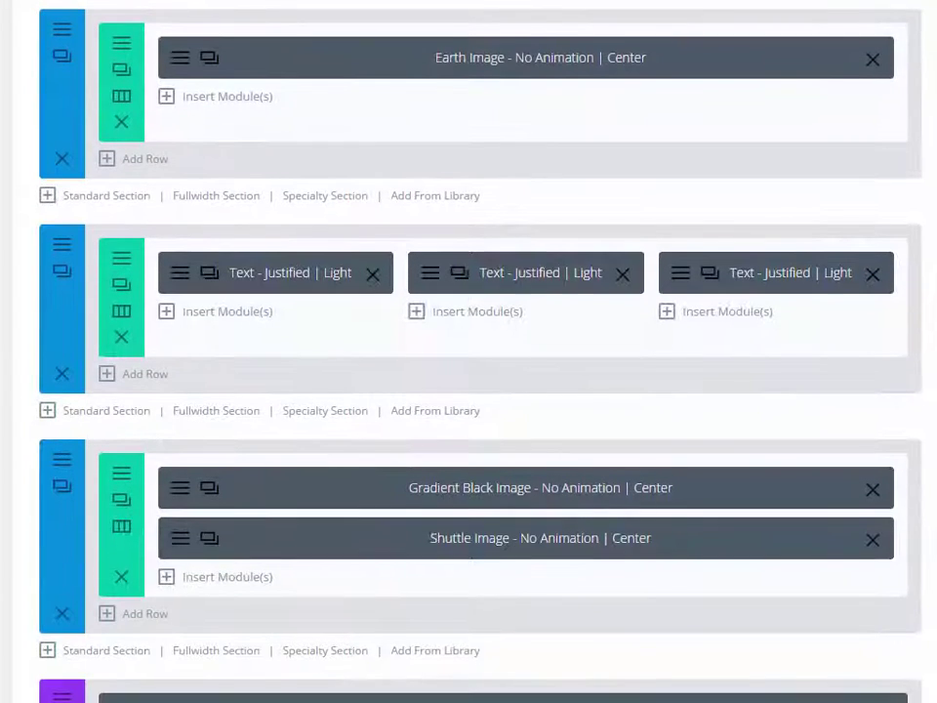
pyautogui.click(62, 56)
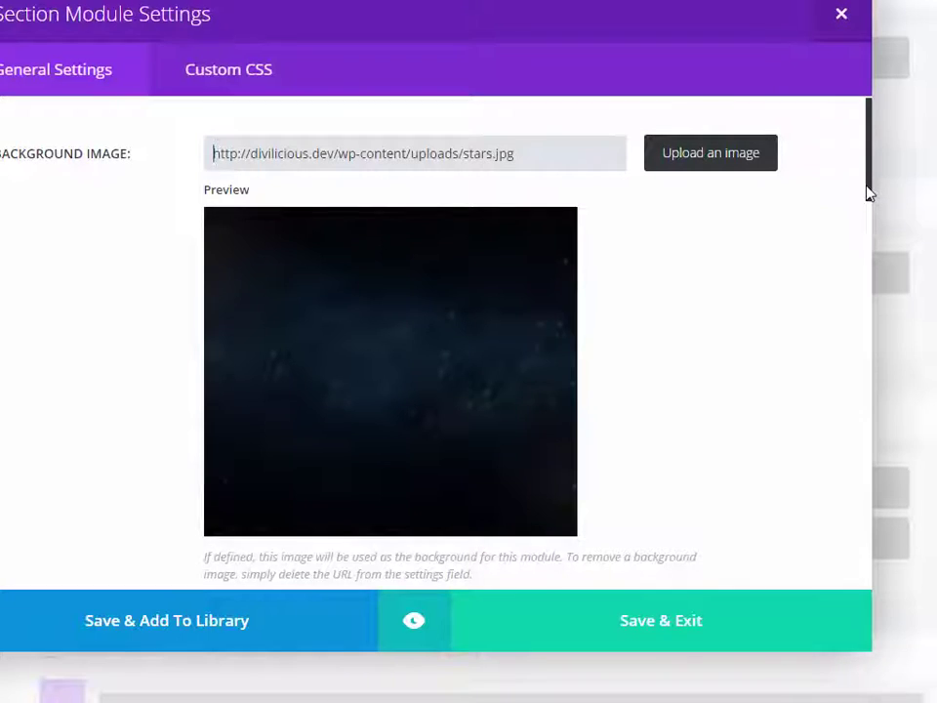
pyautogui.moveTo(867, 192)
pyautogui.mouseDown()
pyautogui.moveTo(881, 390)
pyautogui.moveTo(899, 491)
pyautogui.mouseUp()
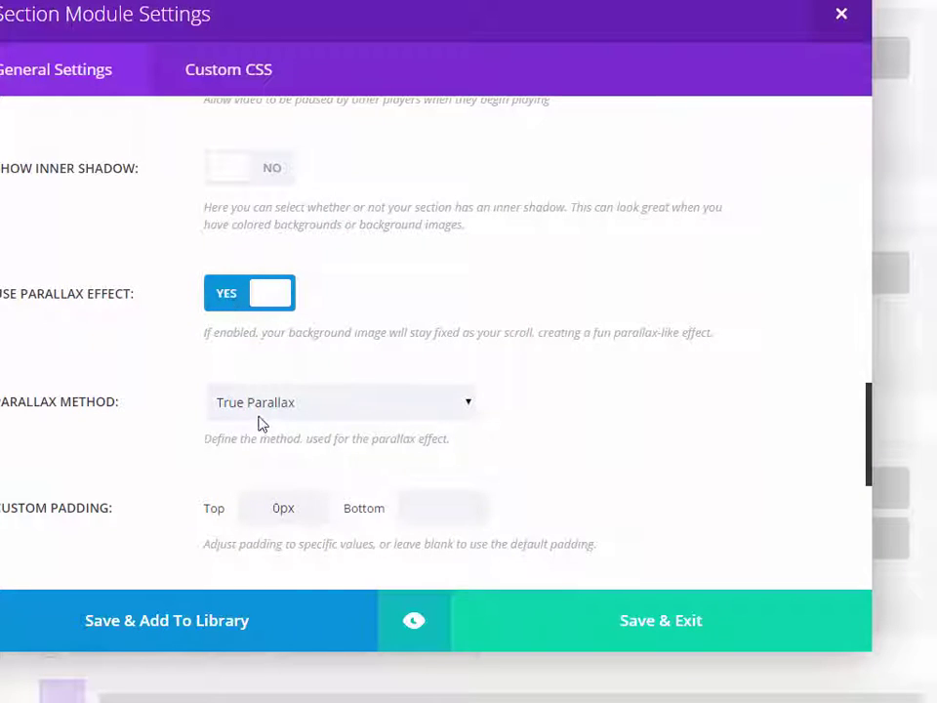
pyautogui.doubleClick(298, 509)
pyautogui.press('BackSpace')
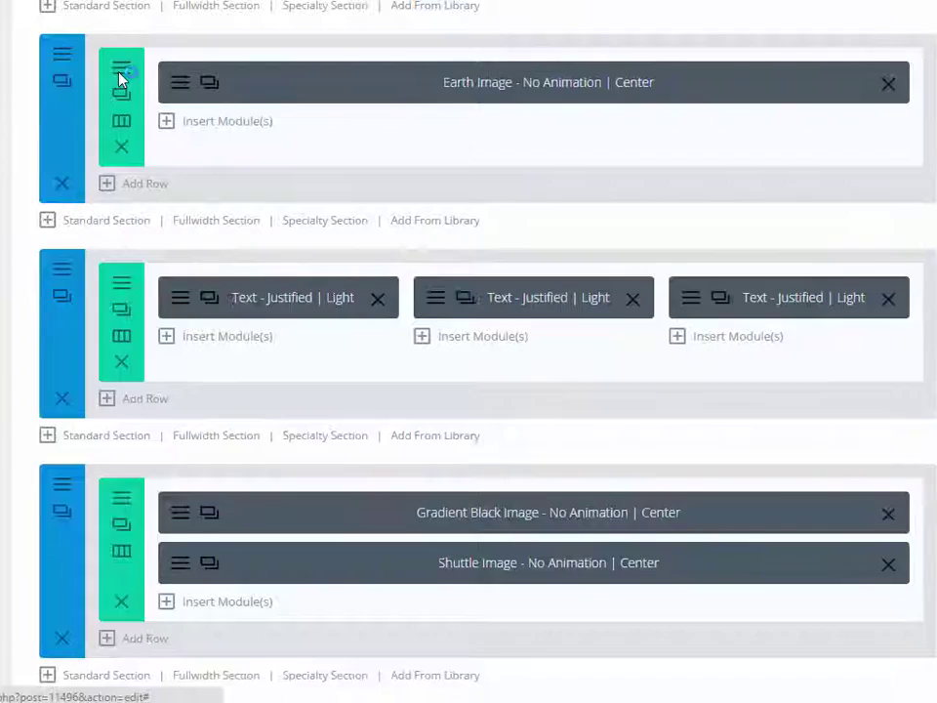
pyautogui.click(119, 78)
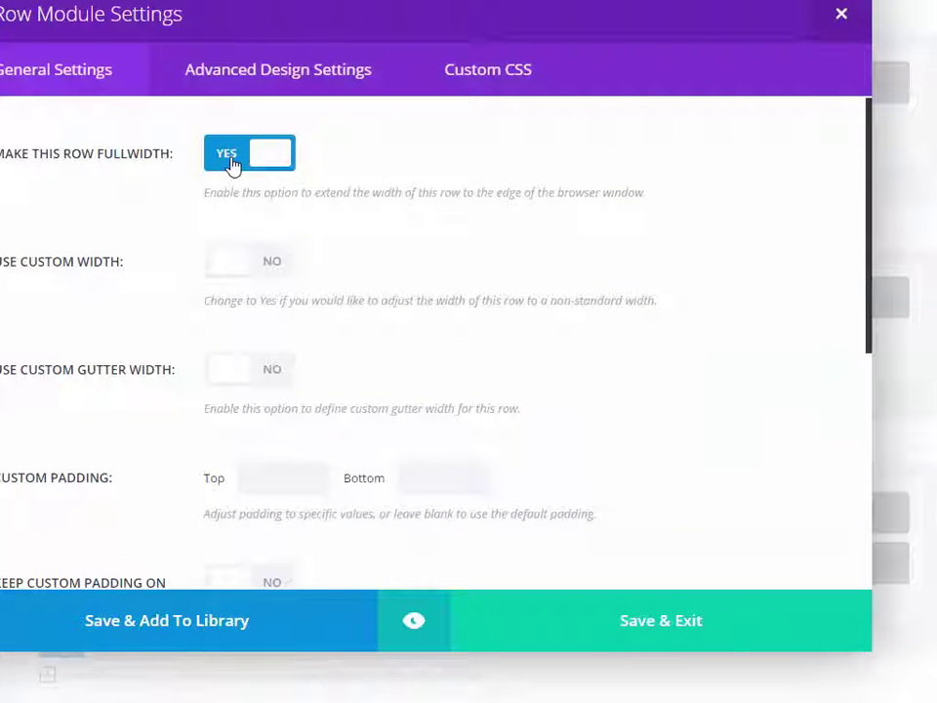
pyautogui.click(661, 625)
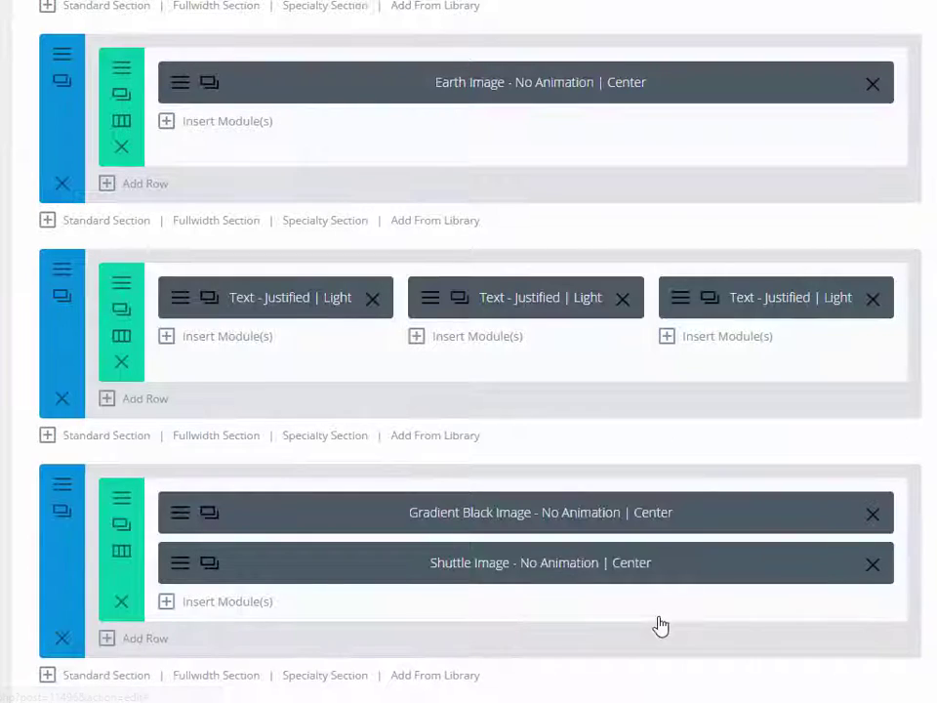
pyautogui.click(176, 86)
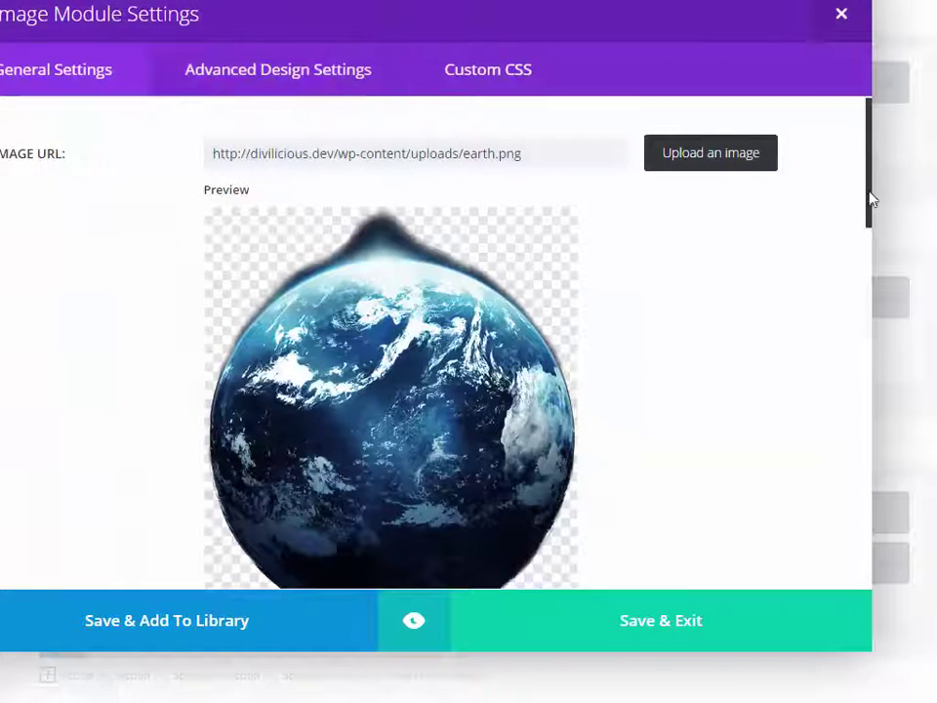
pyautogui.moveTo(872, 199); pyautogui.dragTo(895, 401)
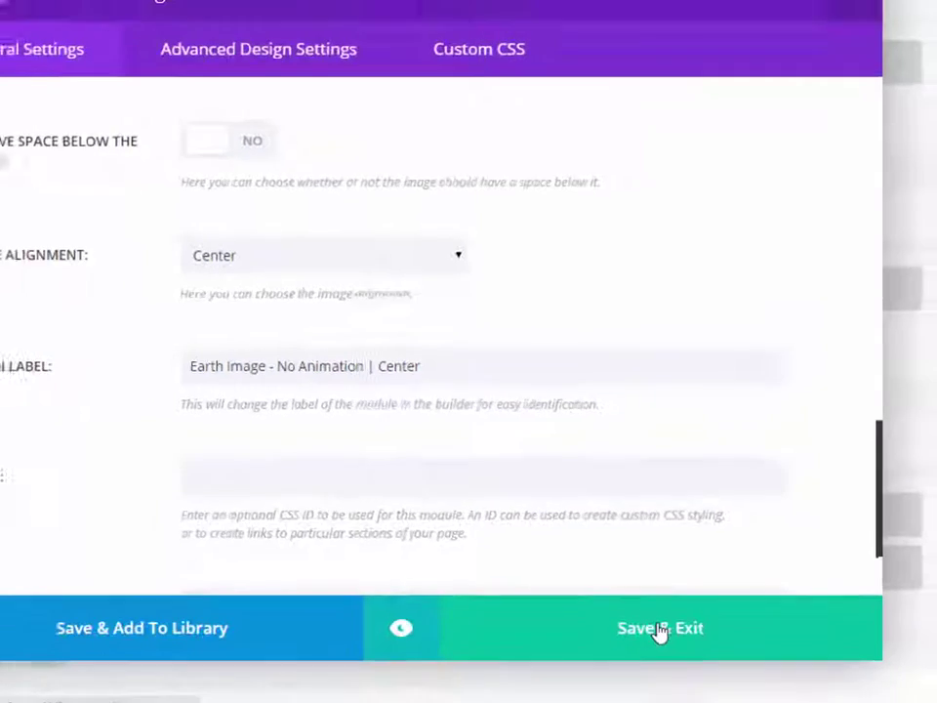
pyautogui.click(656, 677)
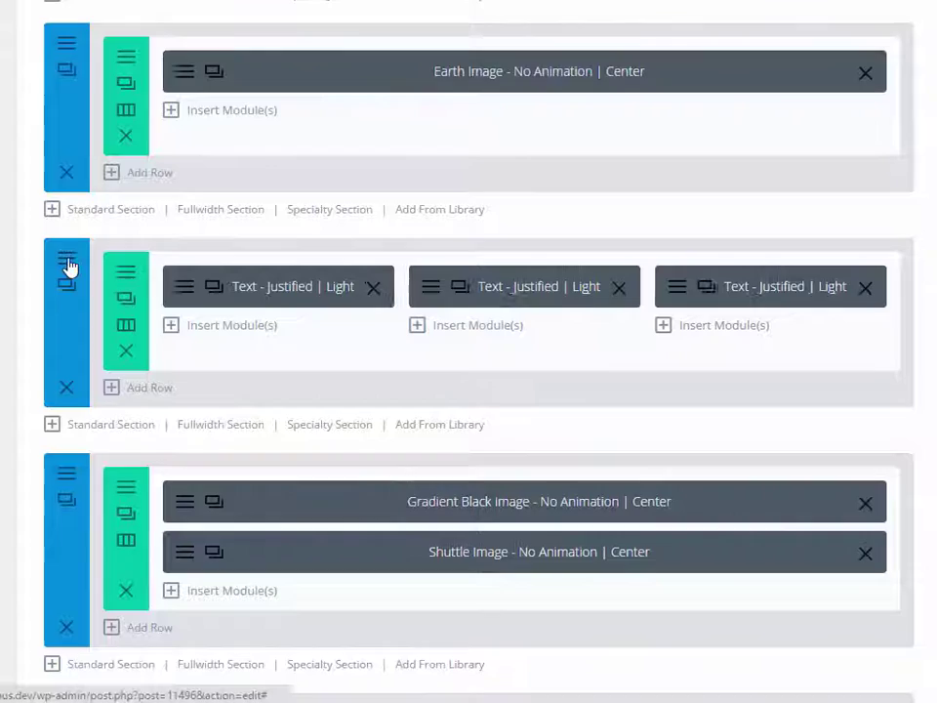
pyautogui.click(68, 266)
pyautogui.click(447, 381)
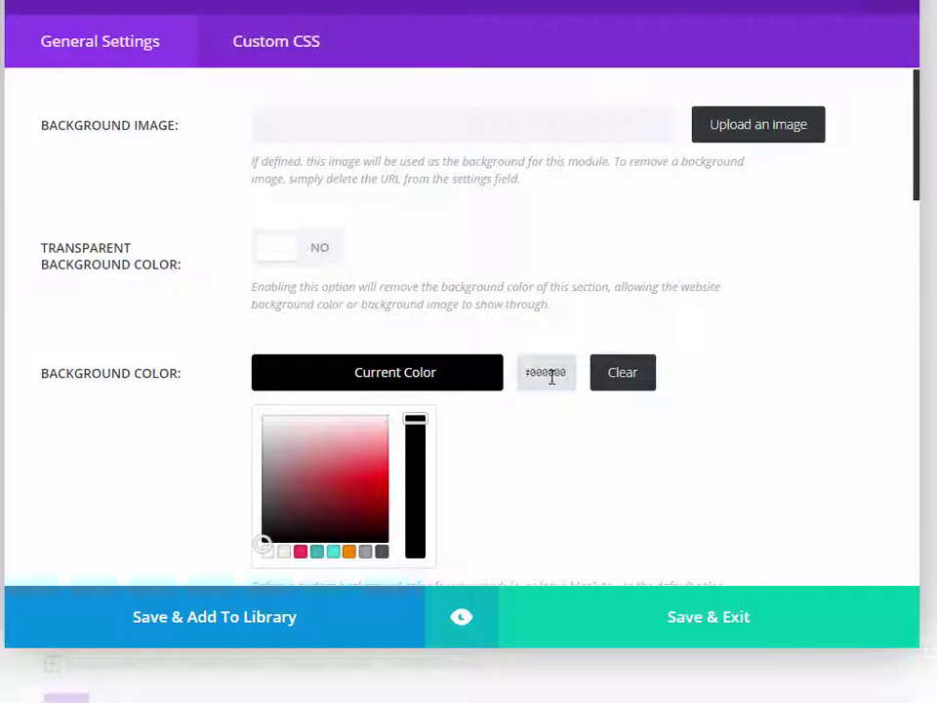
pyautogui.click(859, 6)
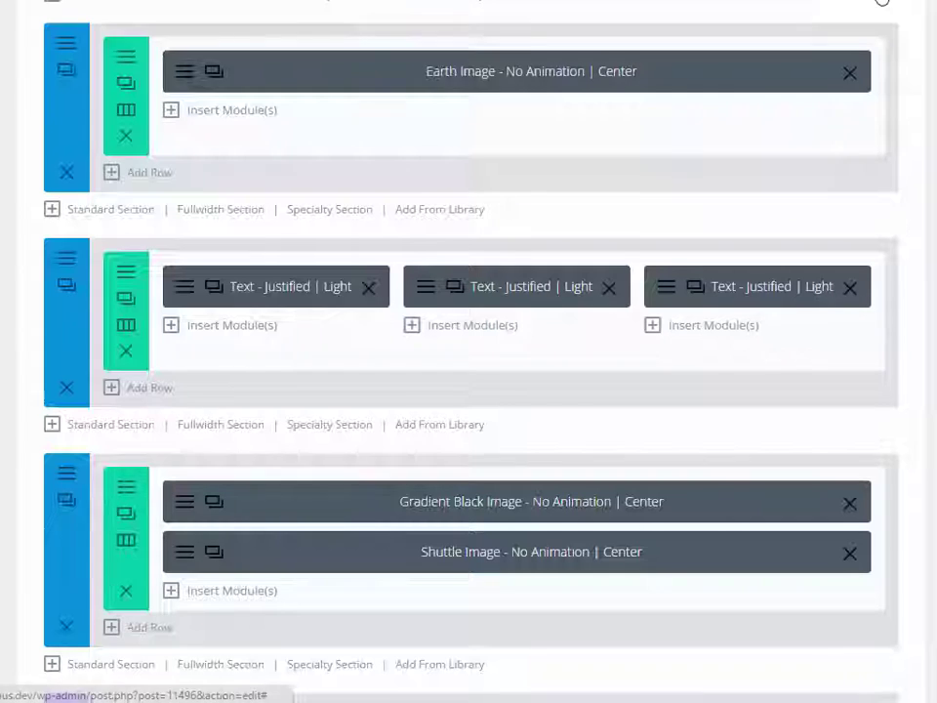
pyautogui.scroll(-3, 286, 306)
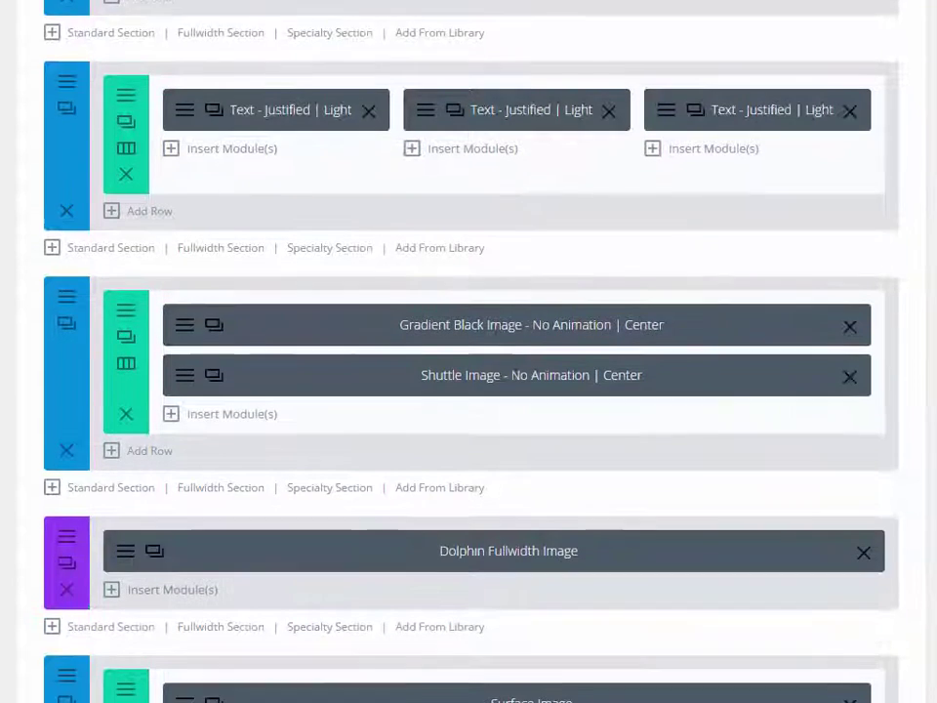
pyautogui.click(65, 273)
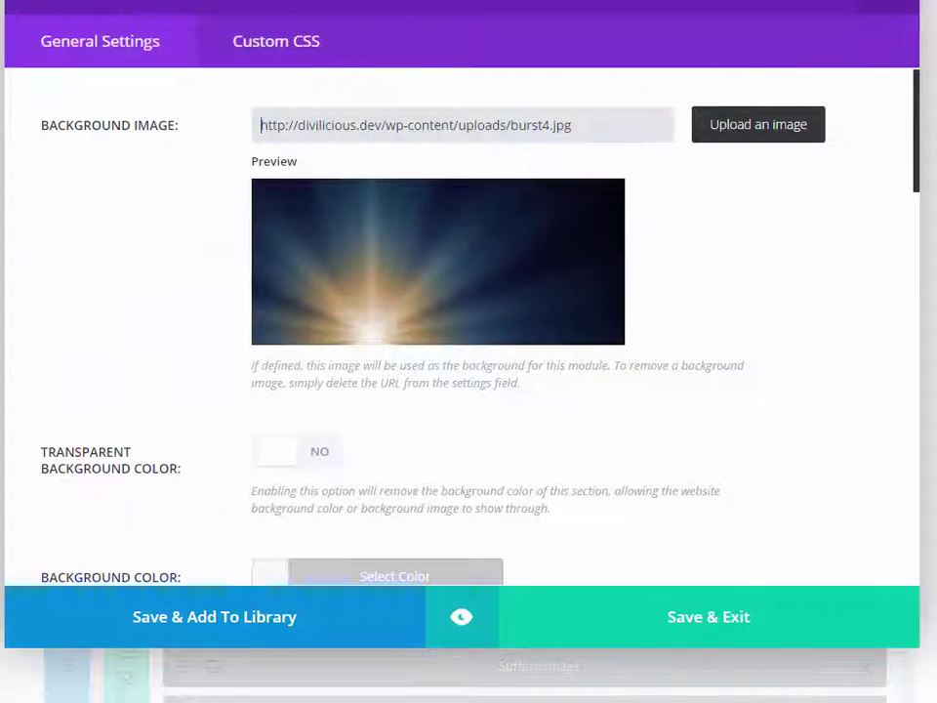
pyautogui.scroll(-5, 899, 165)
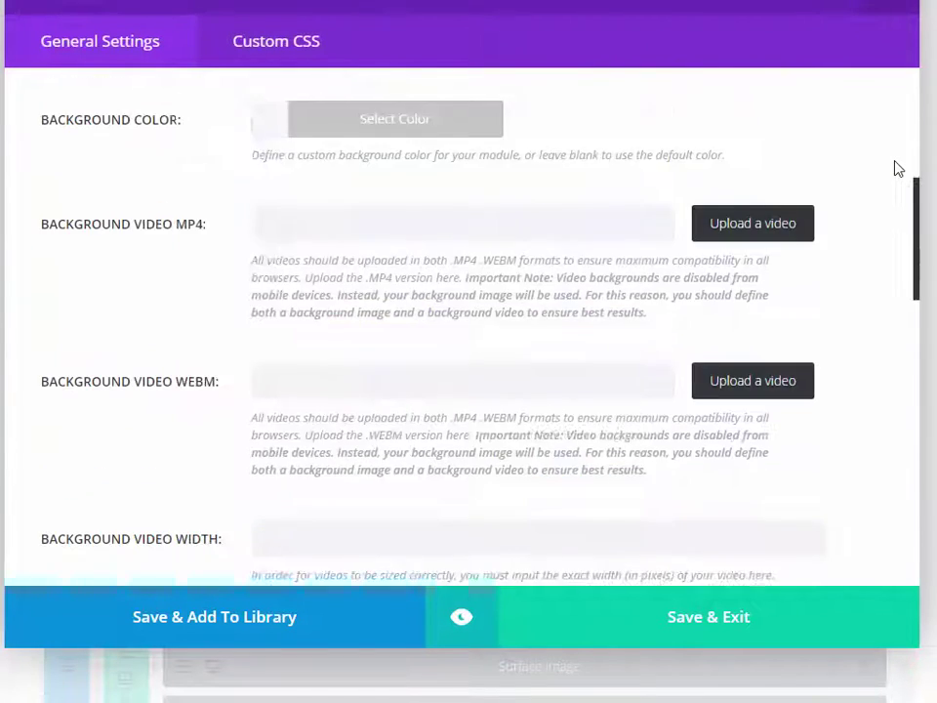
pyautogui.scroll(-3, 899, 167)
pyautogui.scroll(-3, 757, 228)
pyautogui.scroll(-1, 755, 228)
pyautogui.scroll(-2, 755, 227)
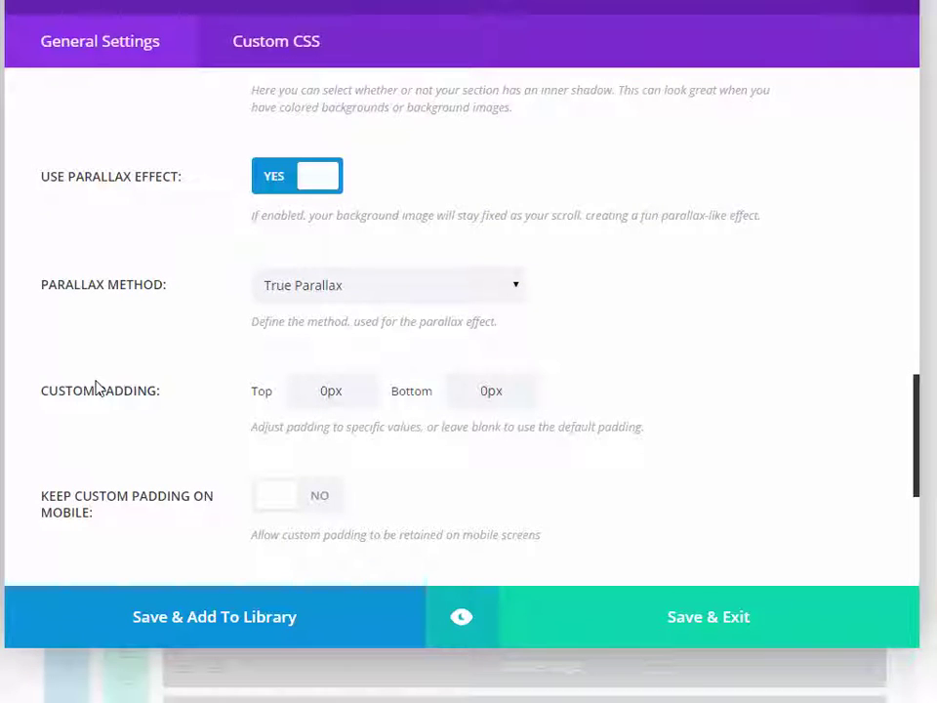
pyautogui.scroll(-3, 792, 360)
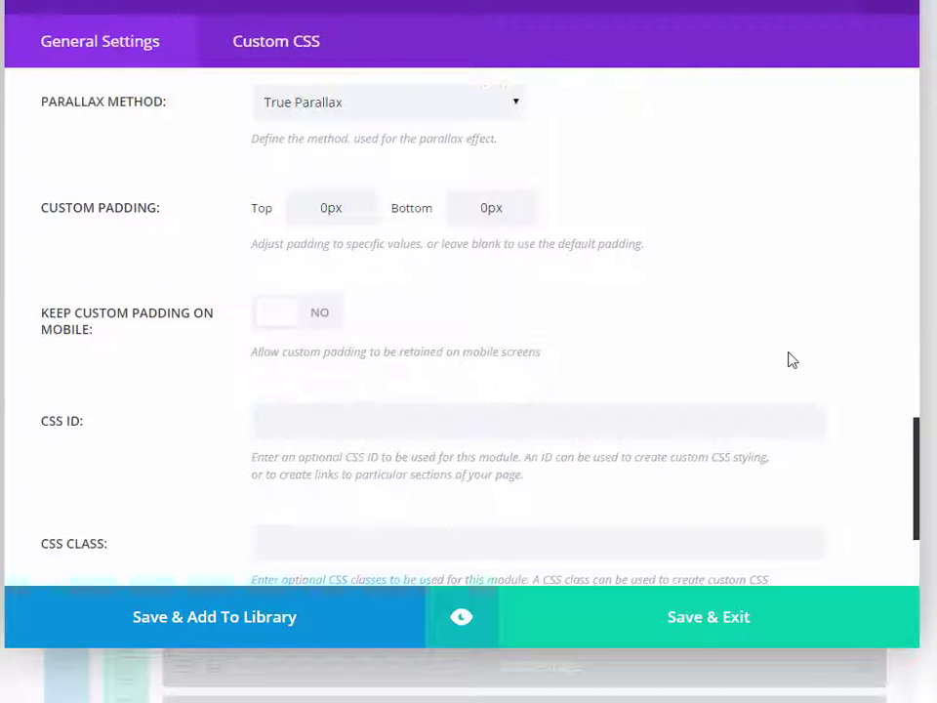
pyautogui.scroll(-3, 791, 361)
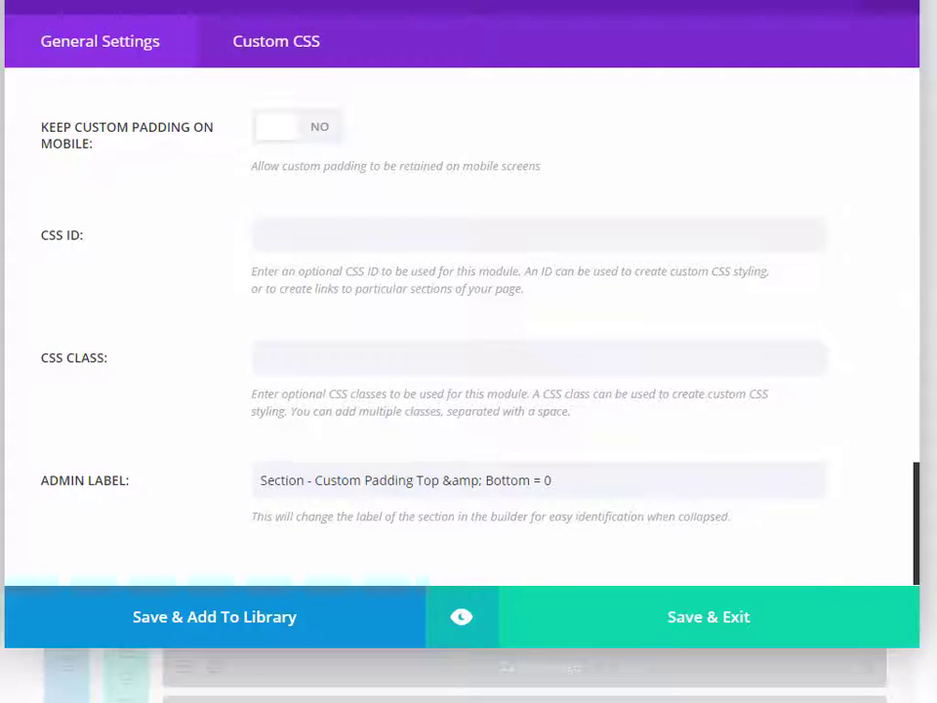
pyautogui.click(711, 634)
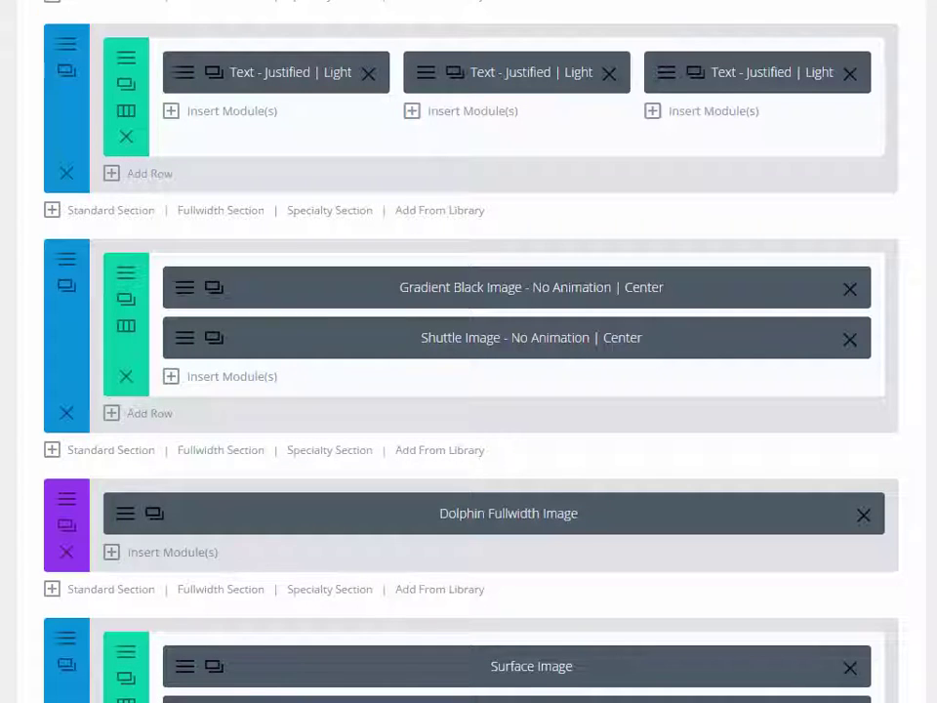
# Step: Open the next row's settings and review its gutter width of 1
pyautogui.click(128, 291)
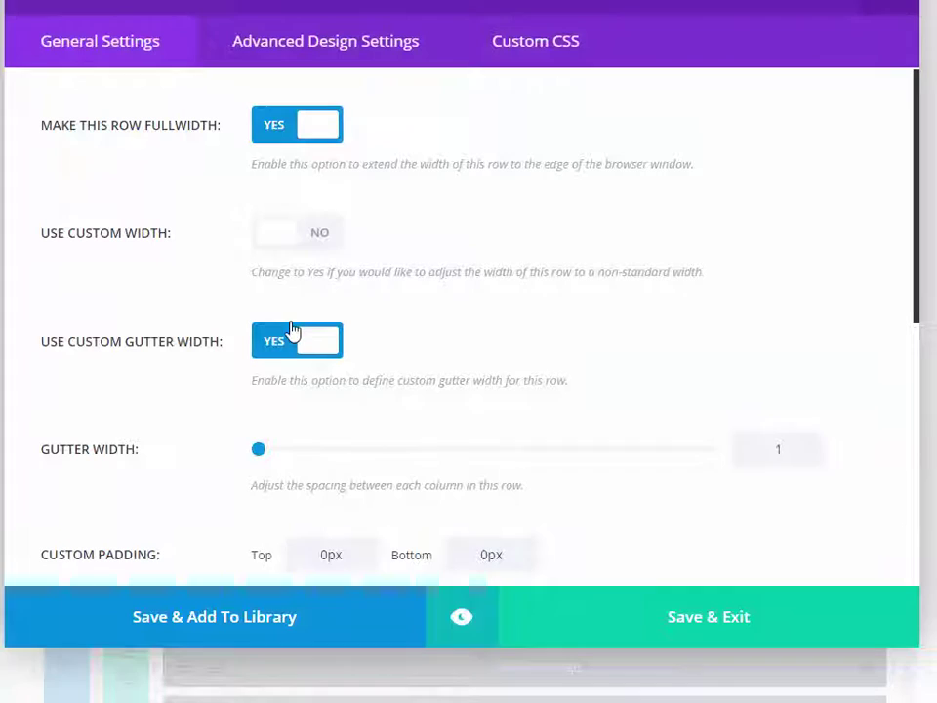
pyautogui.doubleClick(770, 451)
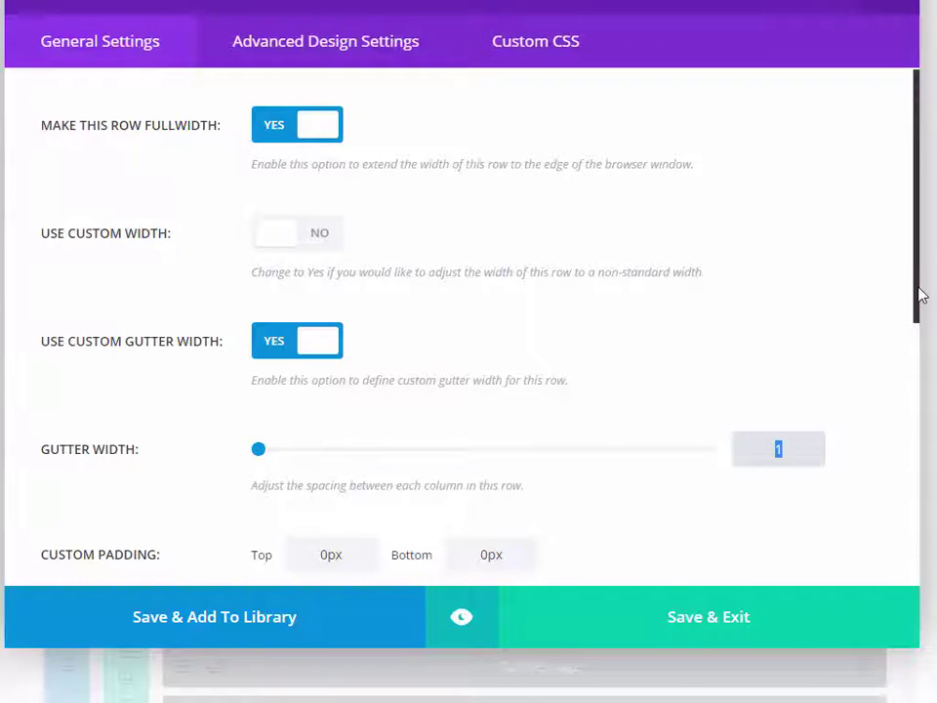
pyautogui.moveTo(920, 293); pyautogui.dragTo(929, 493)
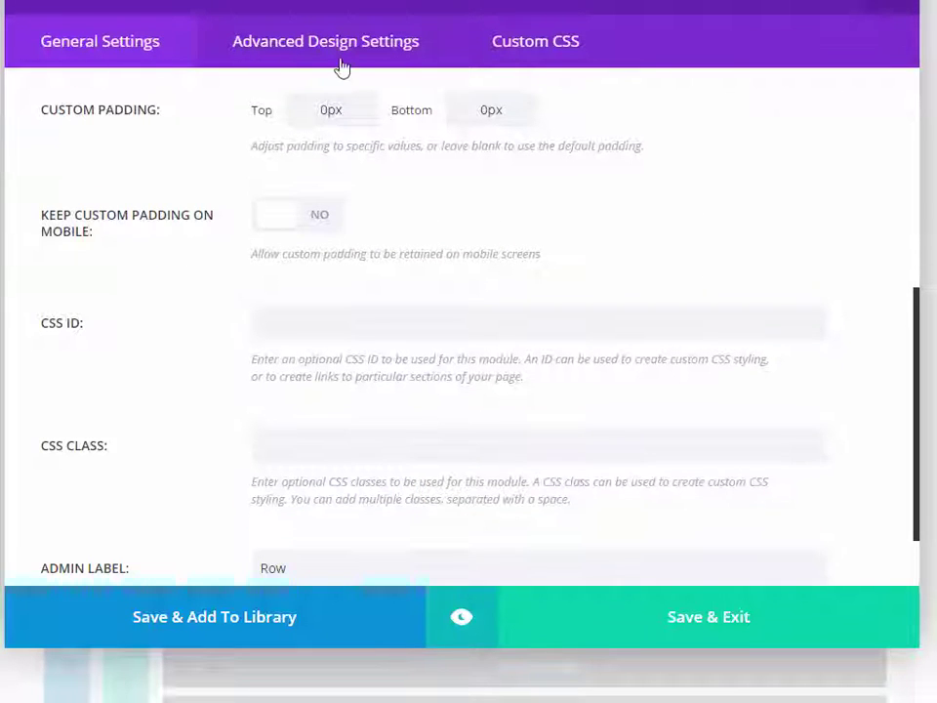
# Step: Confirm the row's right and left column padding are 0, then save and exit
pyautogui.click(322, 51)
pyautogui.scroll(5, 880, 201)
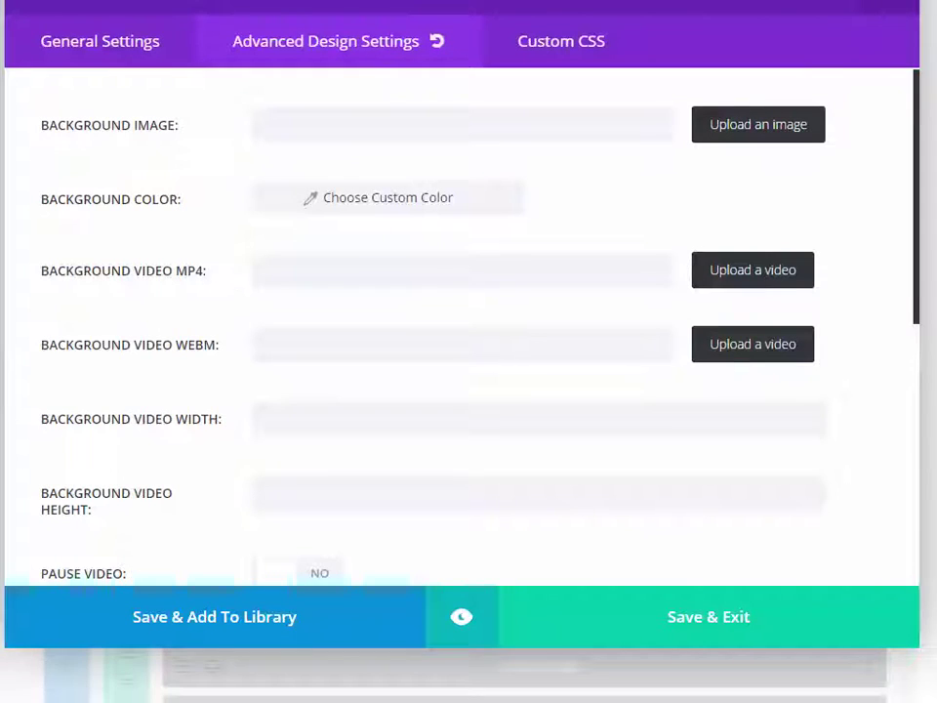
pyautogui.scroll(-10, 454, 430)
pyautogui.moveTo(418, 427); pyautogui.dragTo(454, 427)
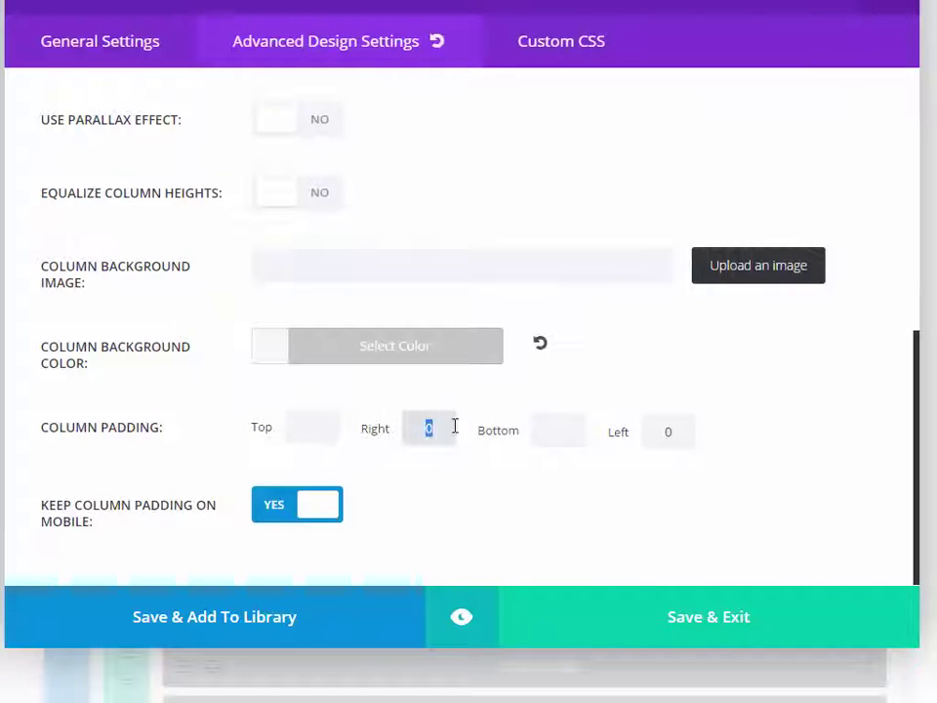
pyautogui.moveTo(672, 431); pyautogui.dragTo(648, 431)
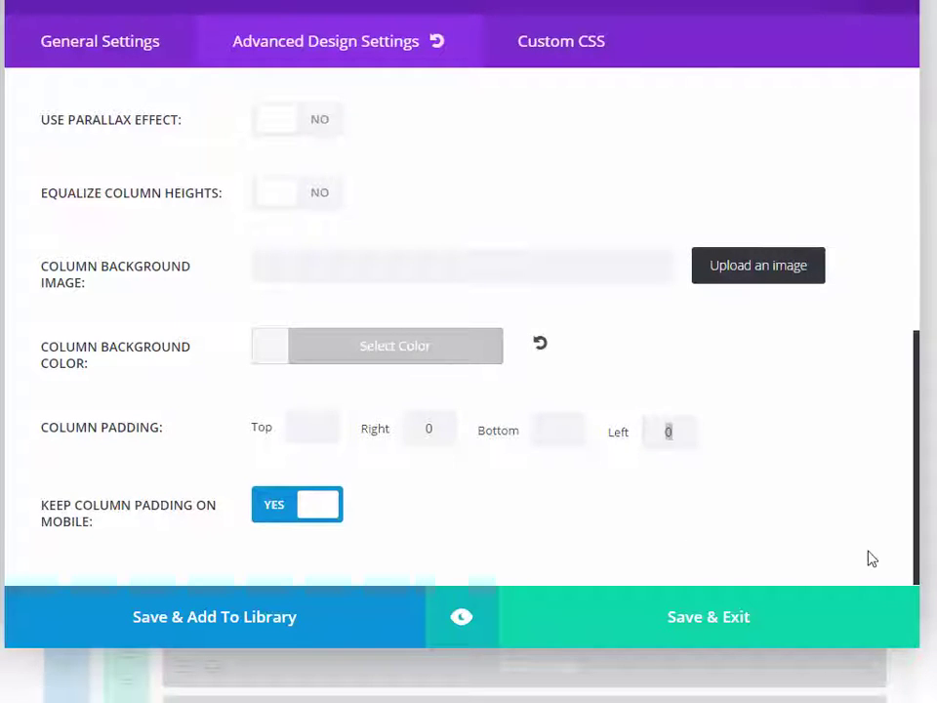
pyautogui.click(705, 628)
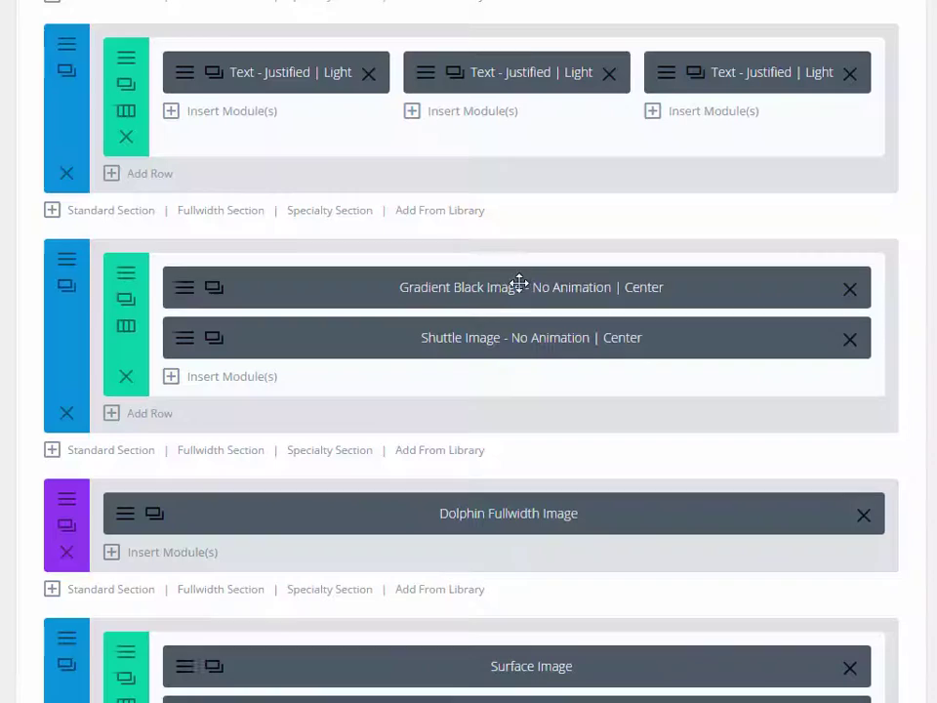
pyautogui.click(190, 295)
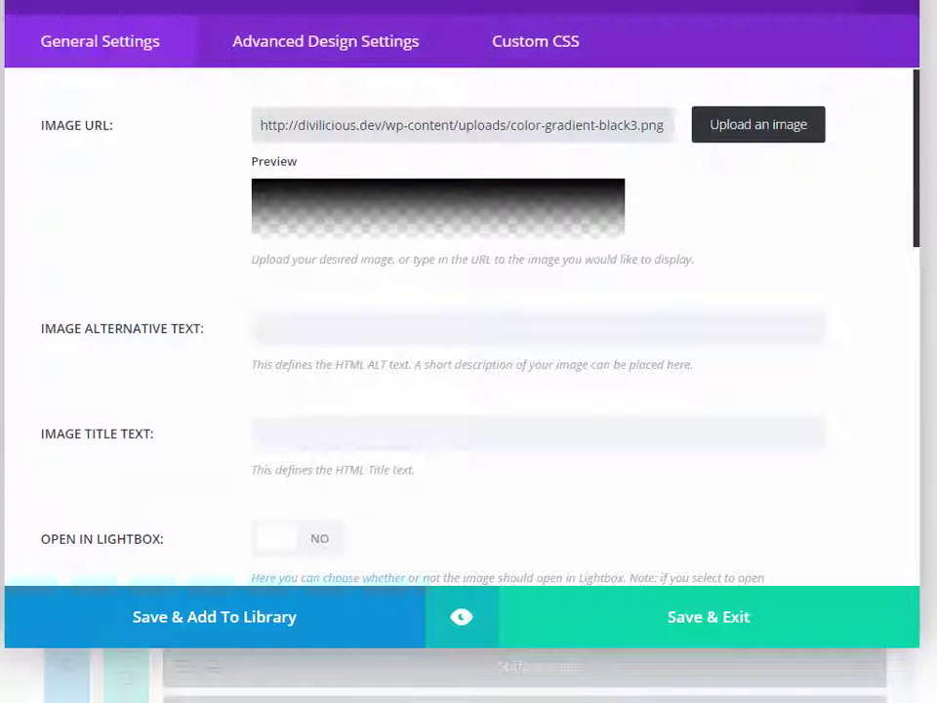
pyautogui.scroll(-5, 459, 322)
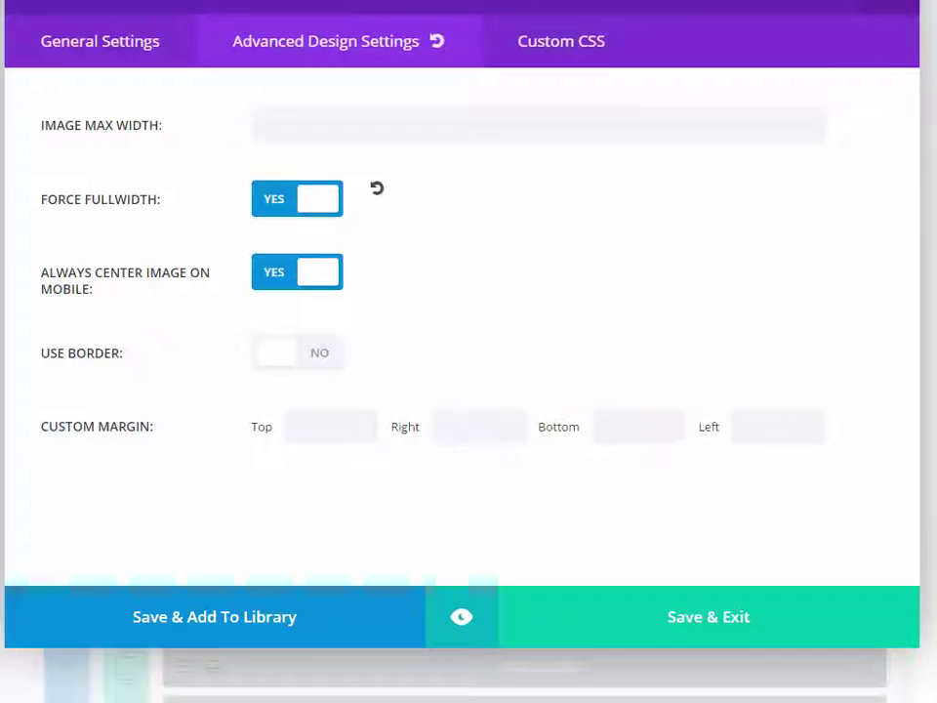
pyautogui.click(711, 619)
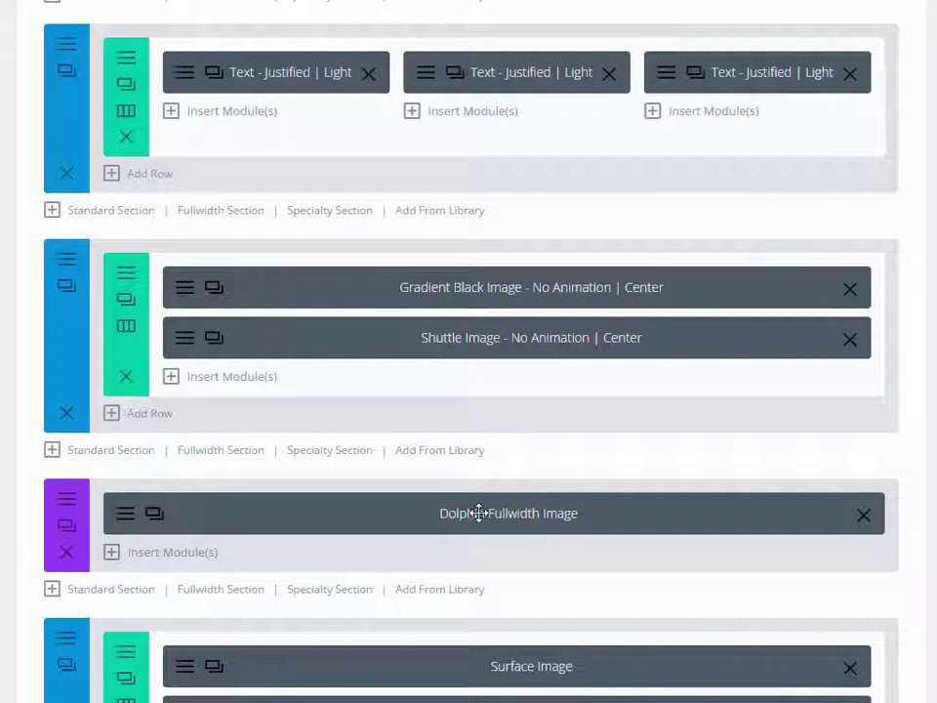
pyautogui.click(181, 346)
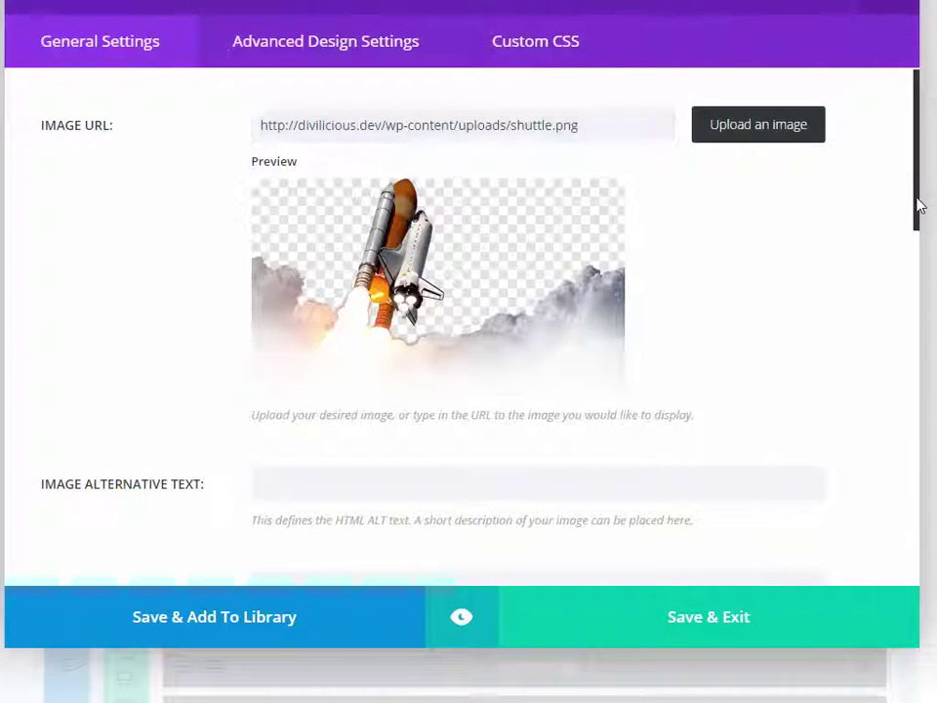
pyautogui.moveTo(921, 188); pyautogui.dragTo(931, 449)
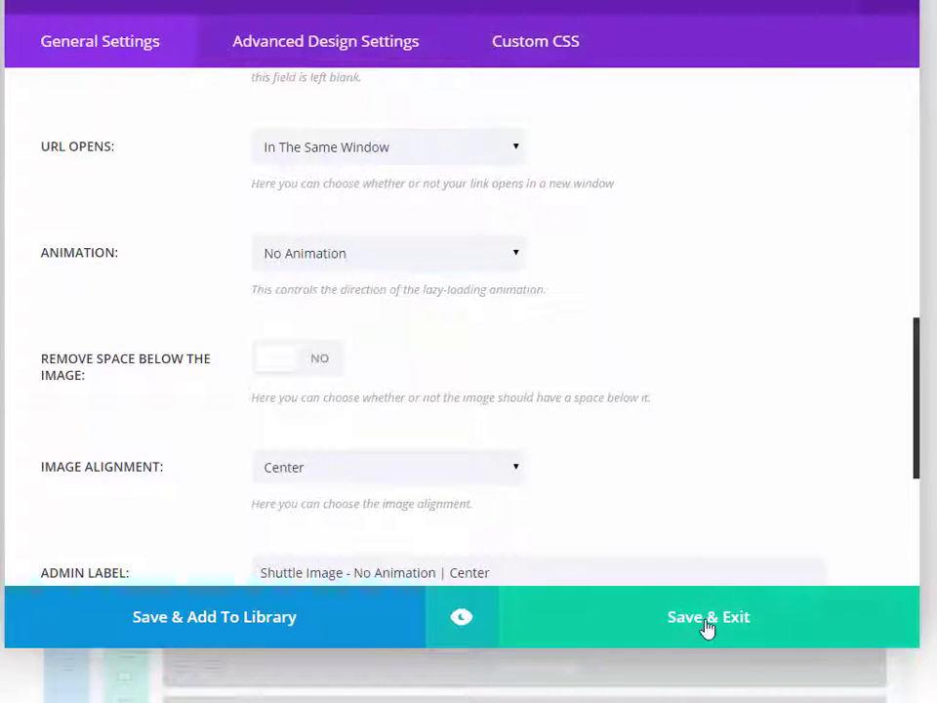
pyautogui.click(370, 47)
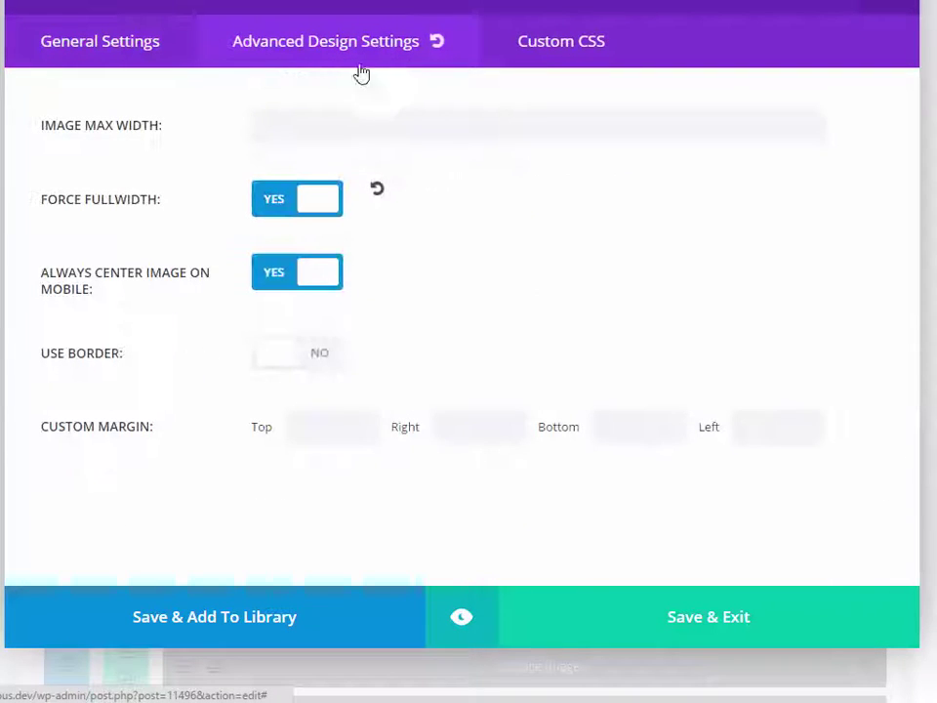
pyautogui.click(718, 617)
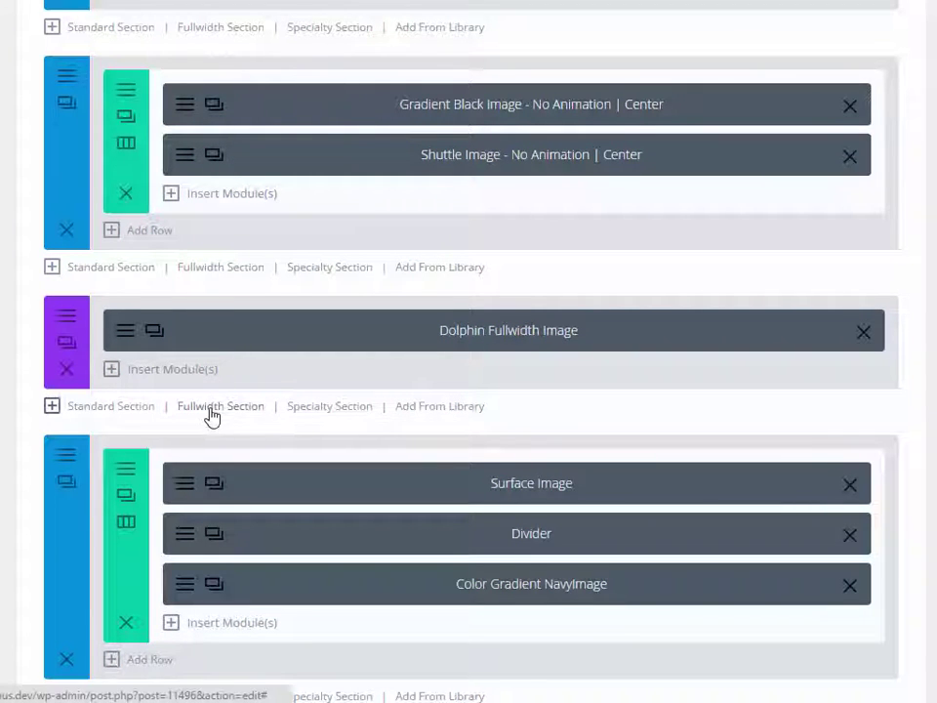
pyautogui.click(68, 340)
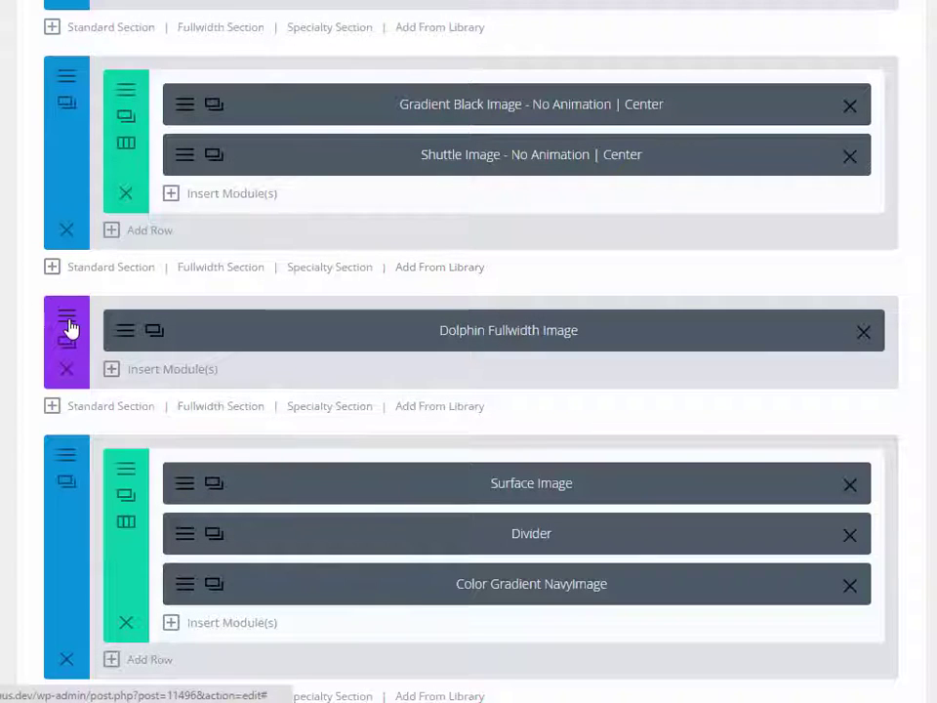
pyautogui.click(123, 337)
pyautogui.scroll(-2, 786, 318)
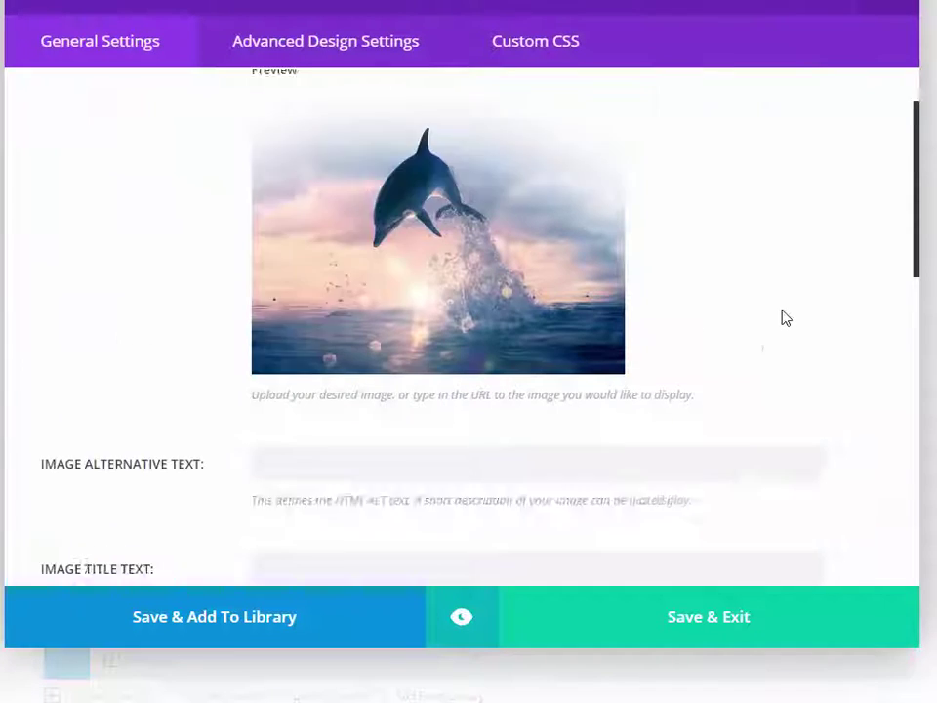
pyautogui.scroll(-5, 786, 317)
pyautogui.scroll(-1, 782, 316)
pyautogui.scroll(-1, 782, 316)
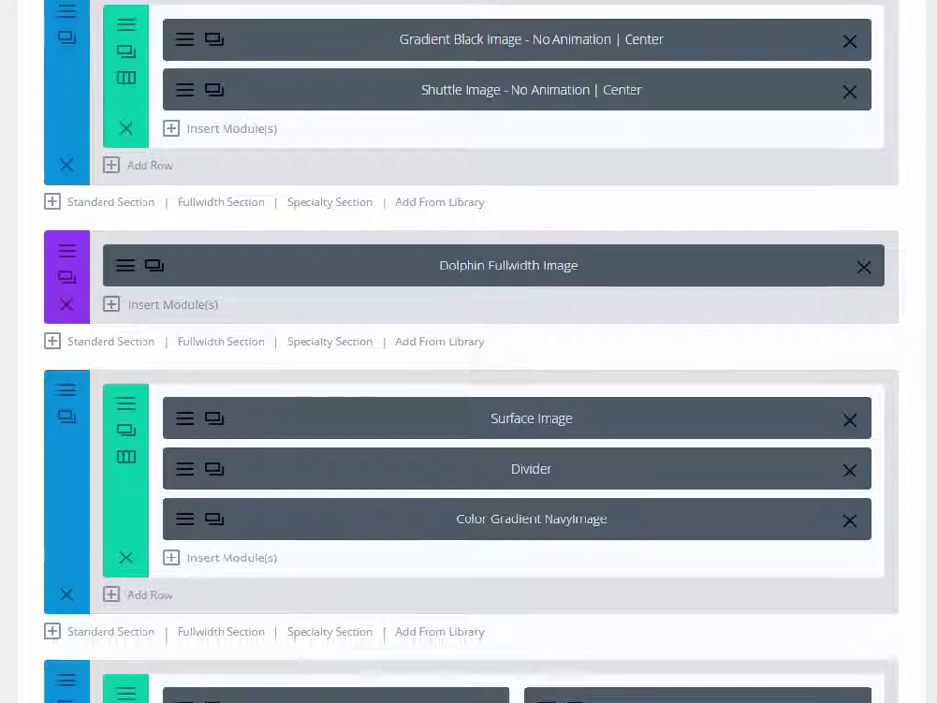
pyautogui.scroll(-3, 469, 351)
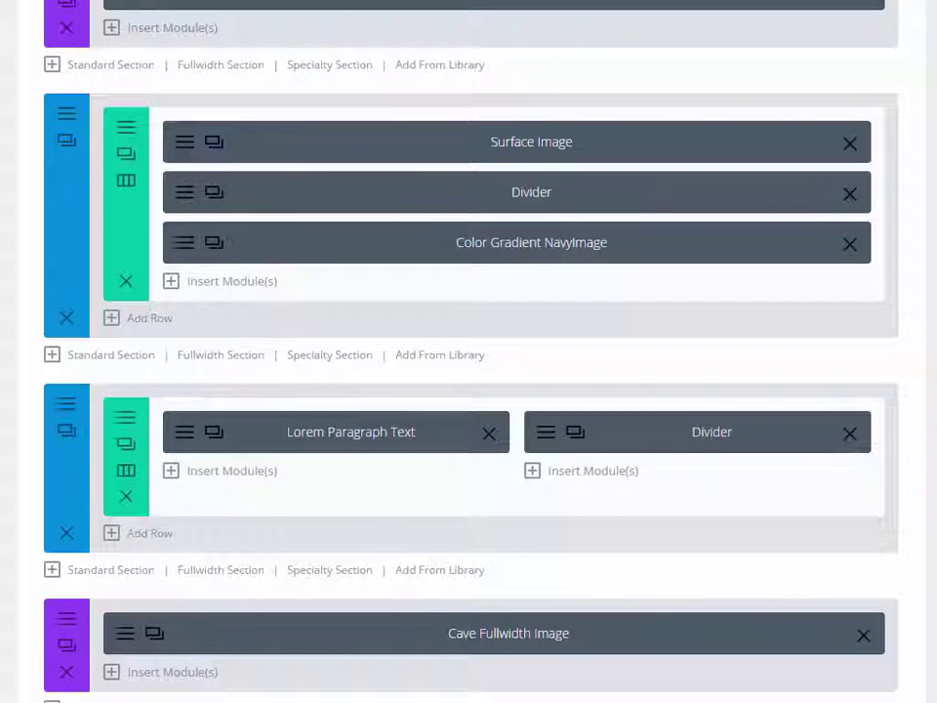
pyautogui.click(65, 134)
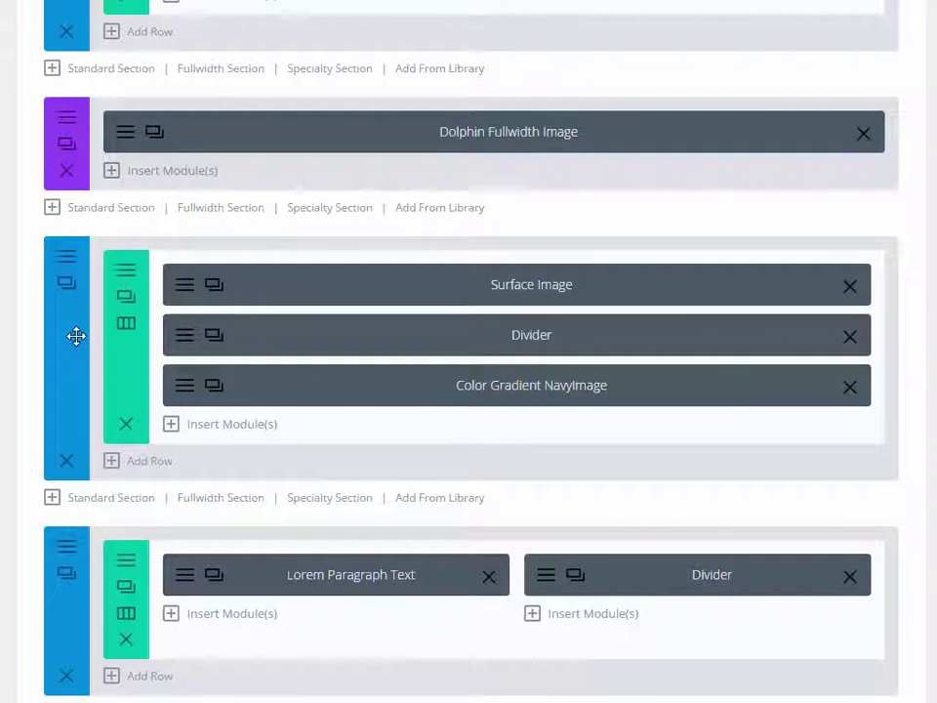
pyautogui.click(125, 275)
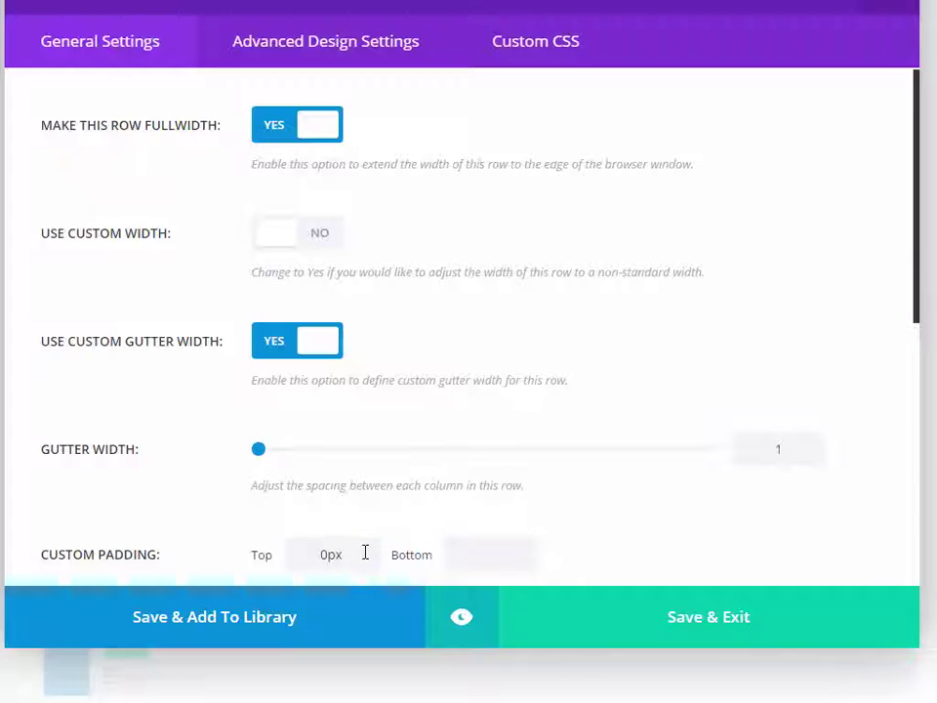
pyautogui.click(805, 603)
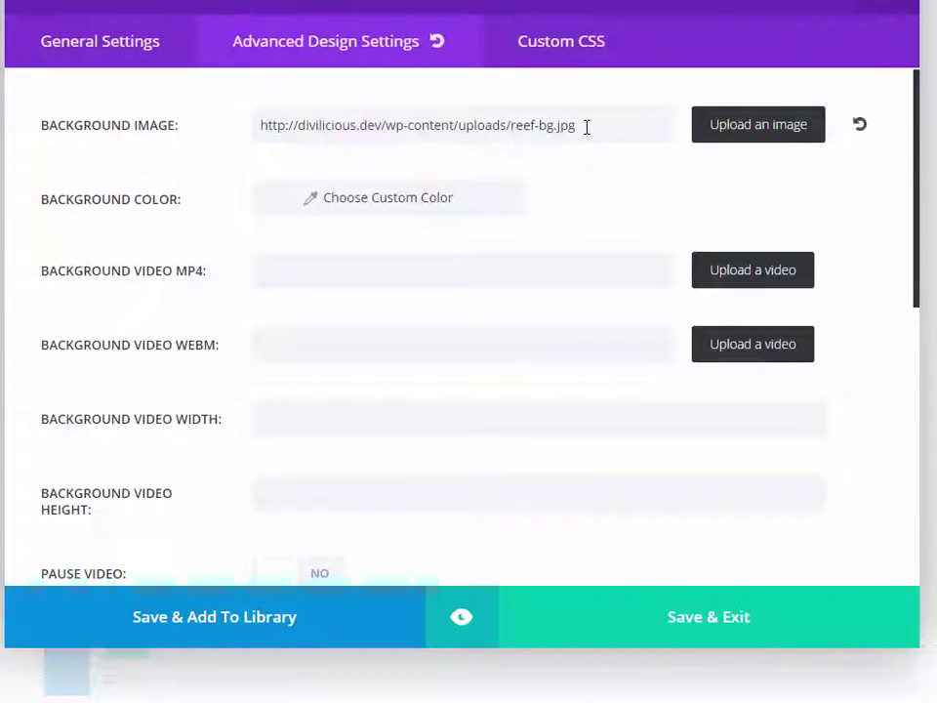
pyautogui.scroll(-1, 627, 432)
pyautogui.scroll(-4, 628, 431)
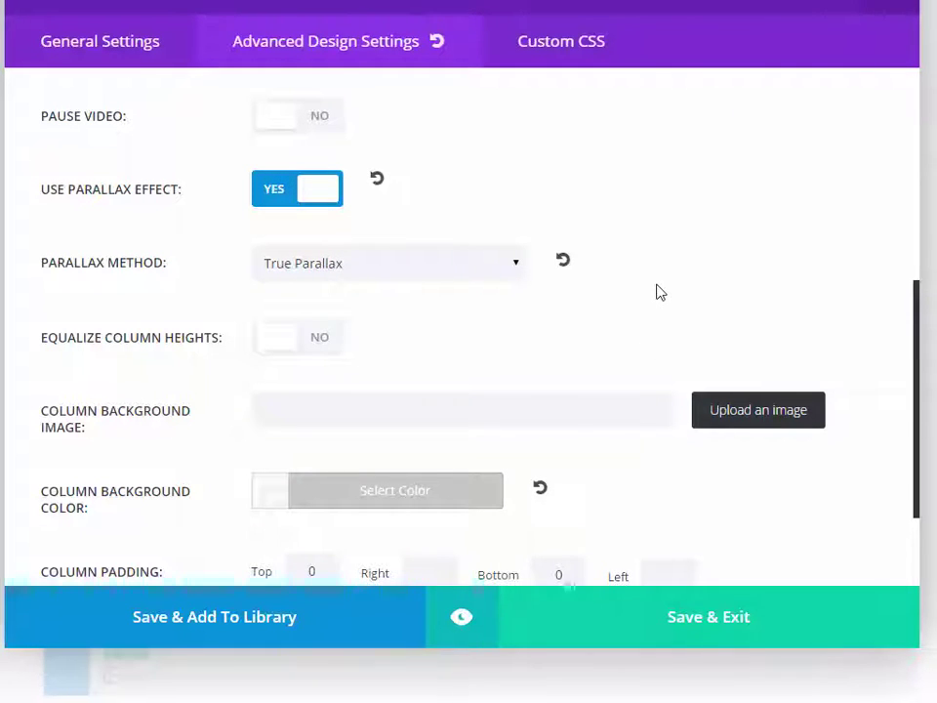
pyautogui.scroll(-2, 656, 291)
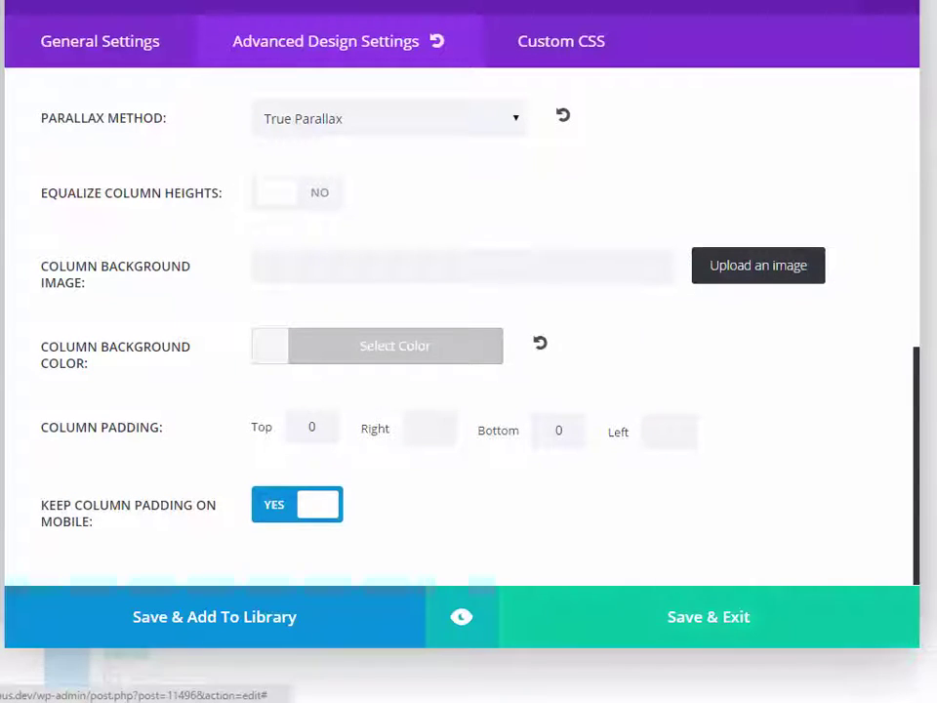
pyautogui.click(716, 619)
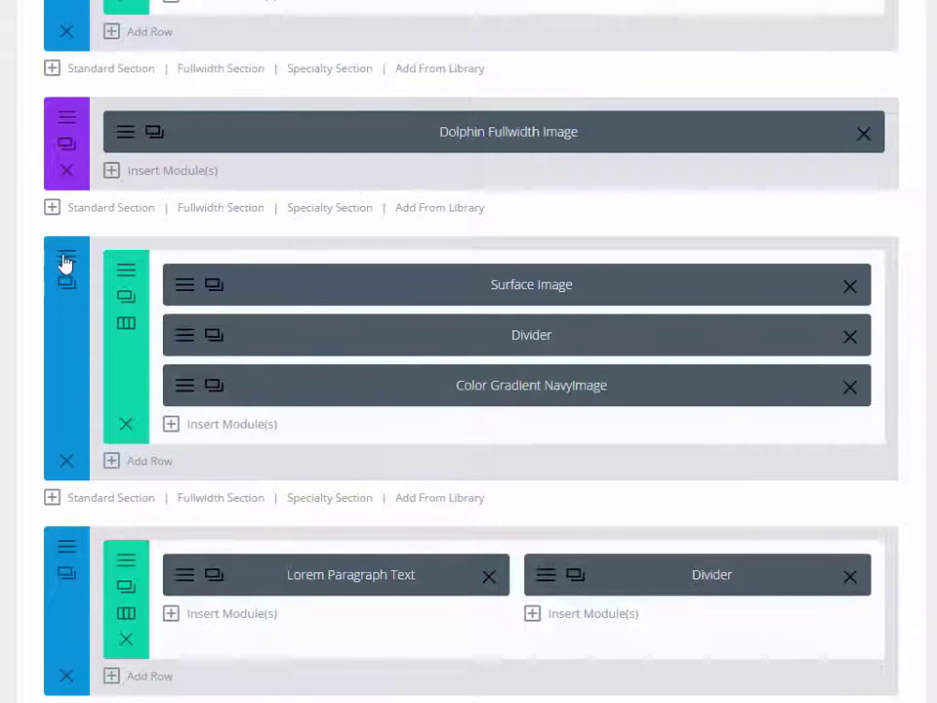
# Step: Check the Surface section settings, then review the Surface Image module's height, alignment and advanced options
pyautogui.click(64, 258)
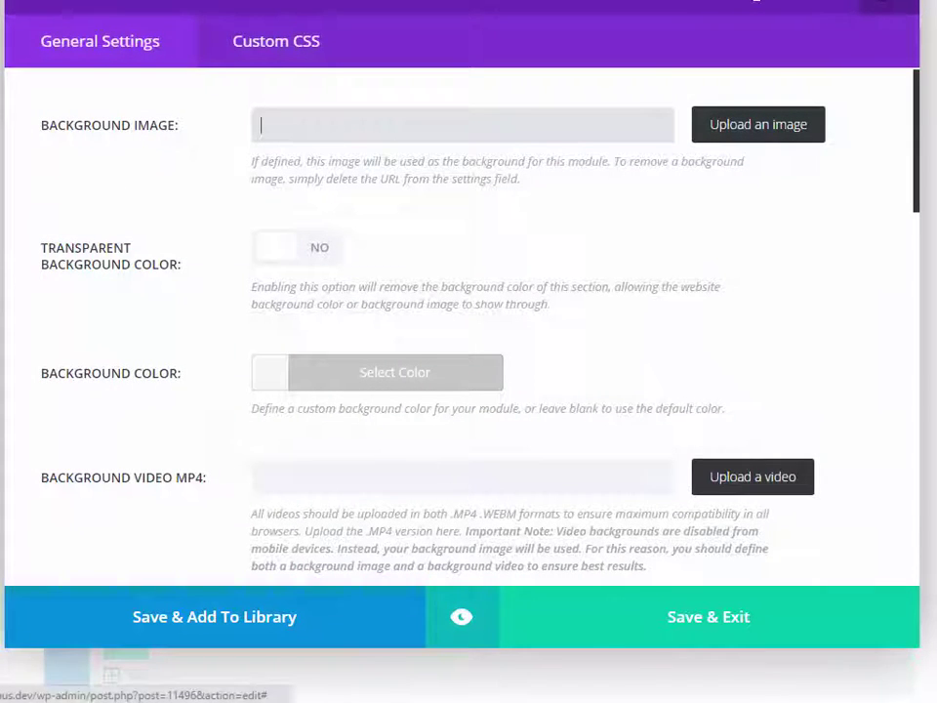
pyautogui.click(527, 619)
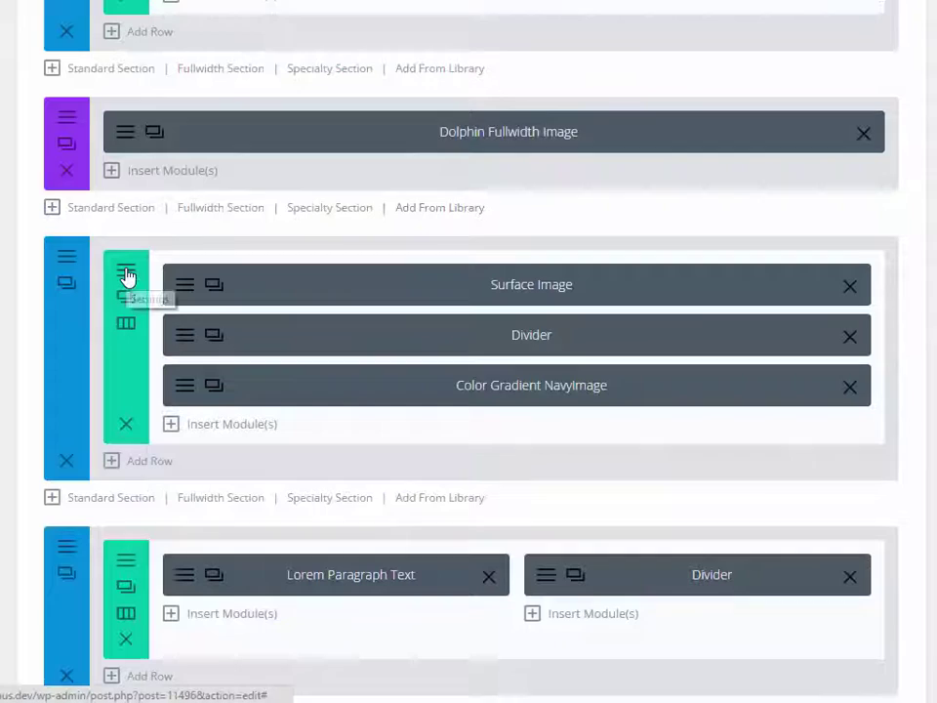
pyautogui.click(186, 291)
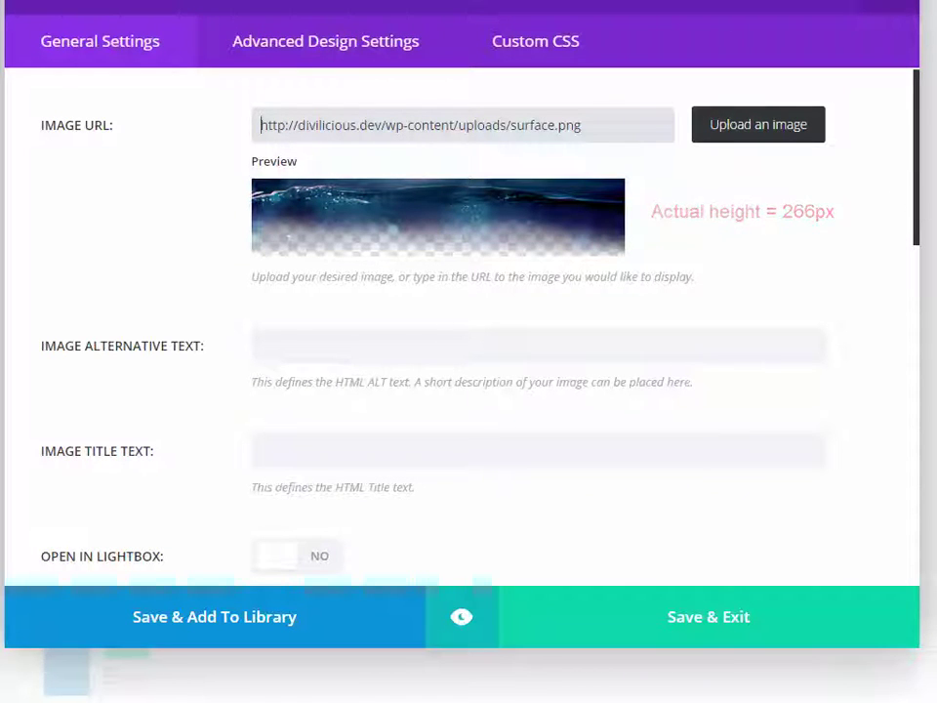
pyautogui.scroll(-10, 913, 203)
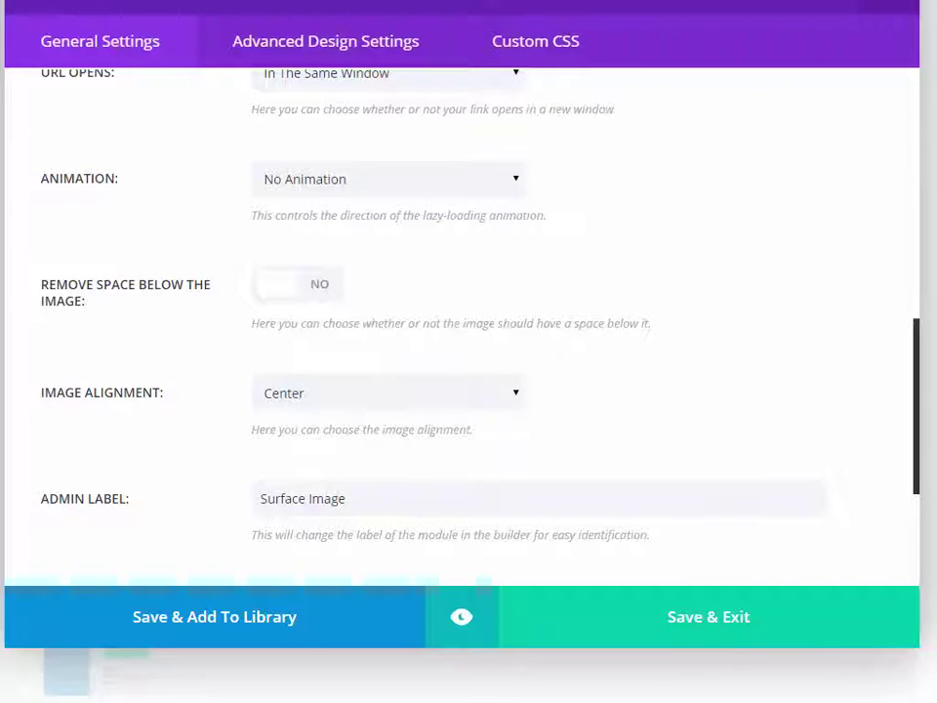
pyautogui.click(325, 41)
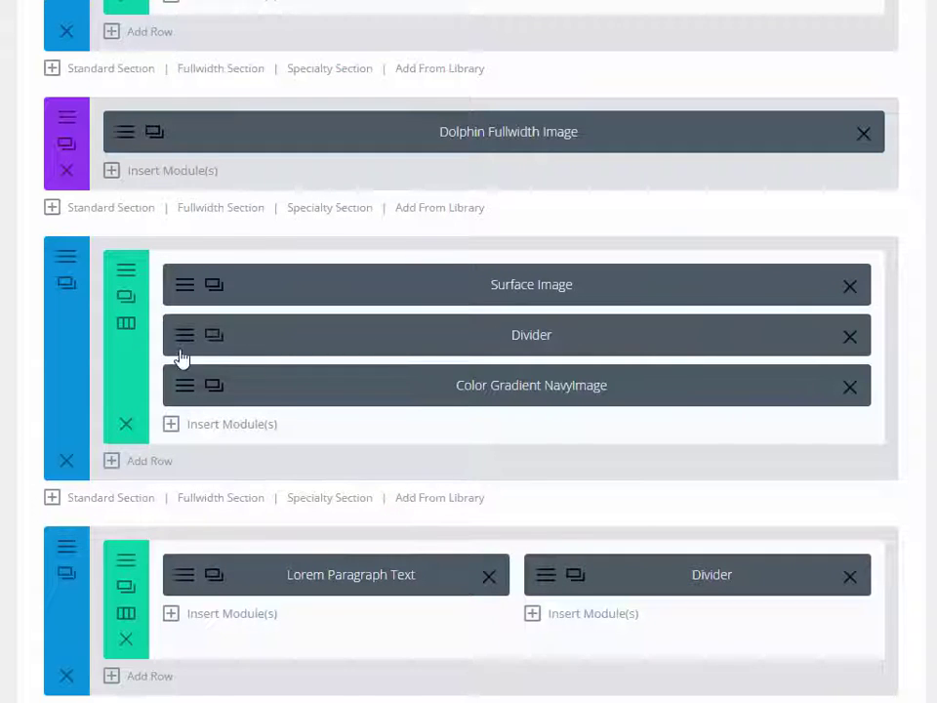
pyautogui.click(186, 337)
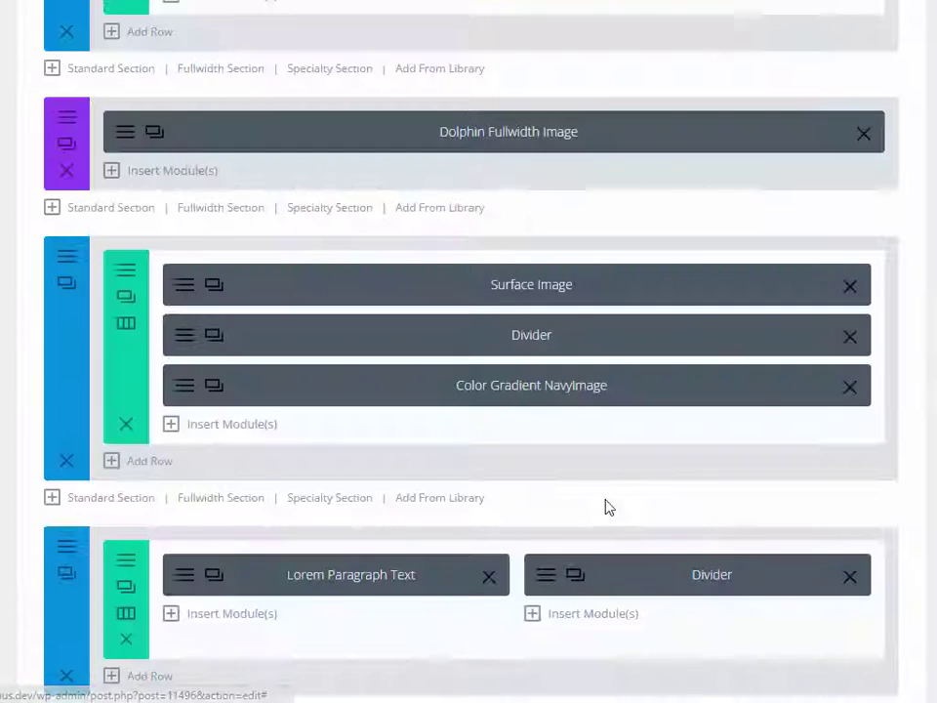
pyautogui.click(184, 385)
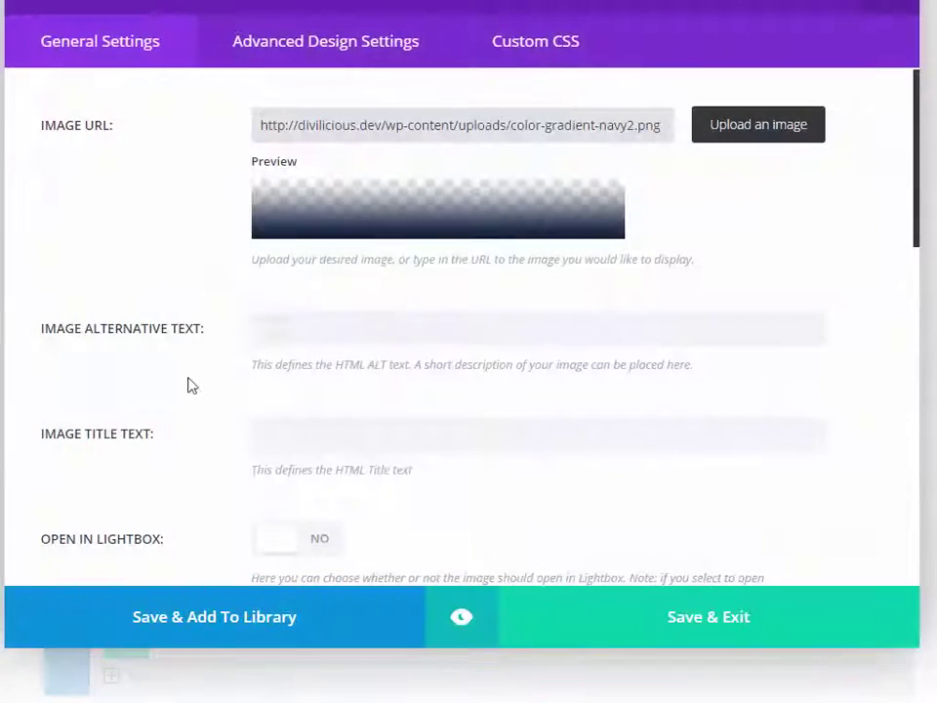
pyautogui.scroll(-5, 762, 230)
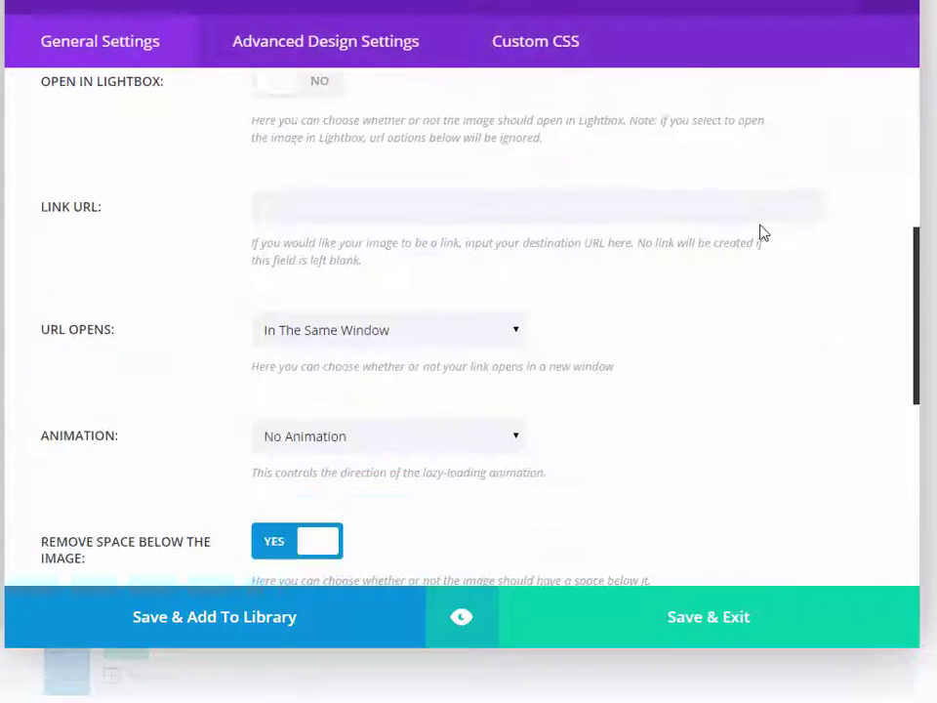
pyautogui.scroll(-1, 764, 232)
pyautogui.scroll(-1, 761, 230)
pyautogui.scroll(-3, 760, 232)
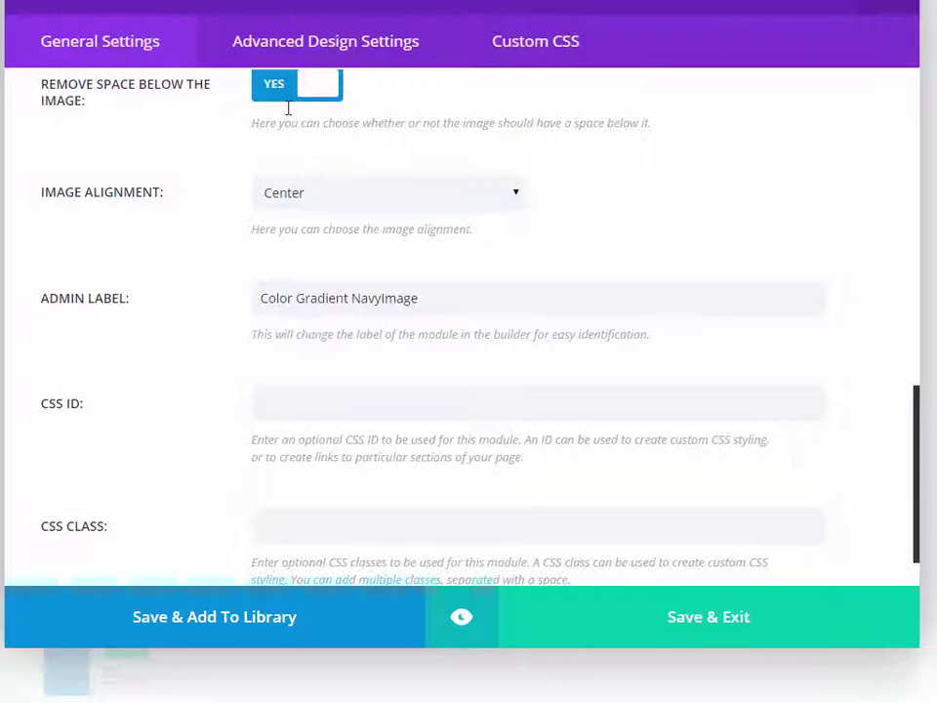
pyautogui.click(303, 38)
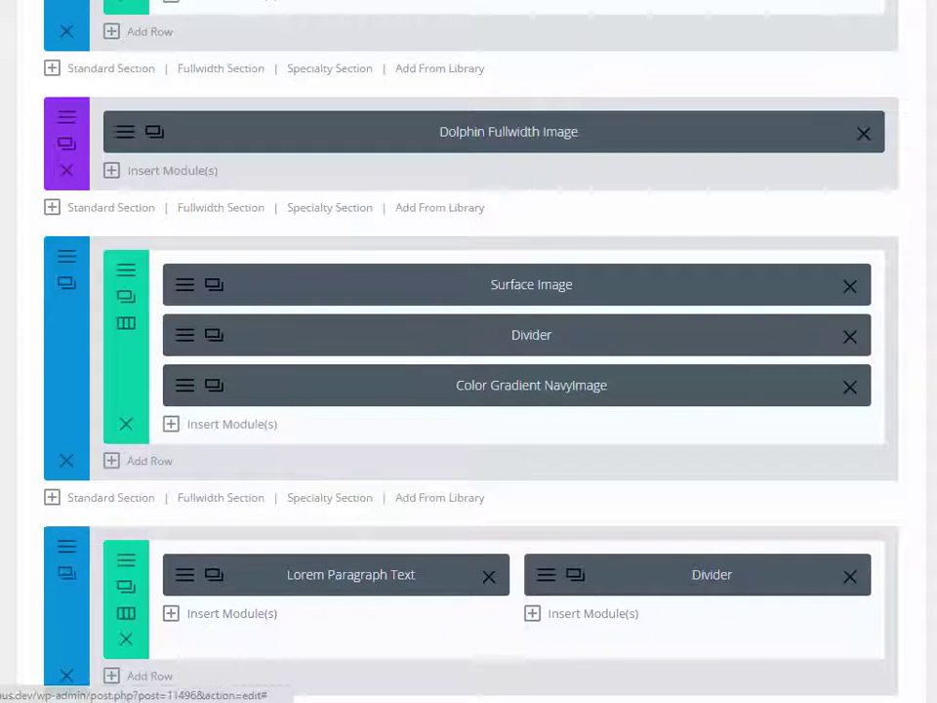
pyautogui.scroll(-3, 63, 429)
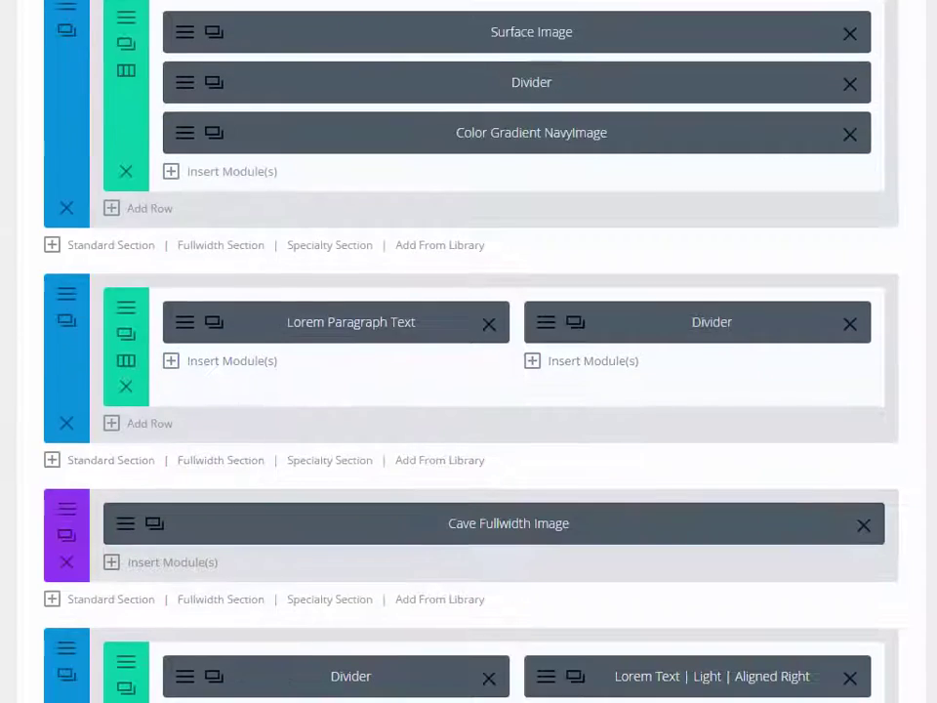
pyautogui.click(65, 296)
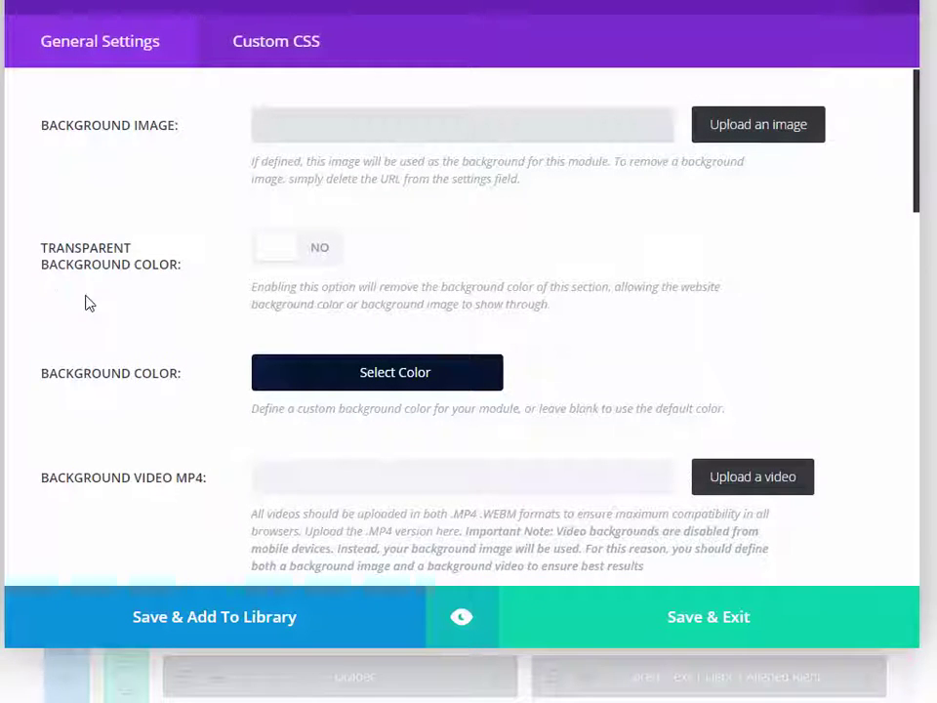
pyautogui.click(464, 380)
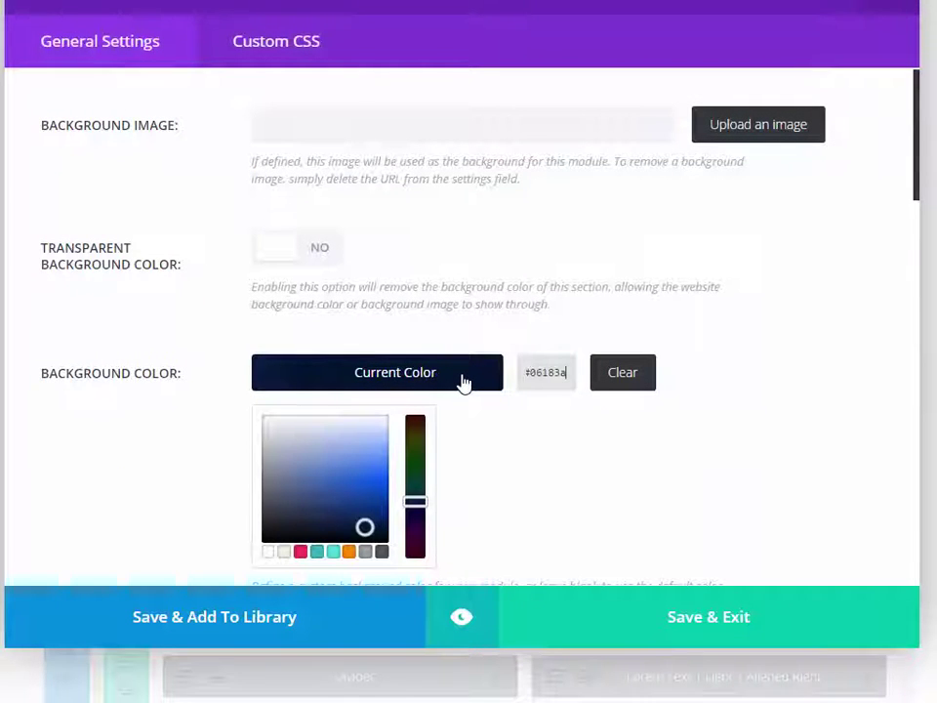
pyautogui.scroll(-3, 879, 439)
pyautogui.scroll(-1, 879, 439)
pyautogui.scroll(-4, 881, 440)
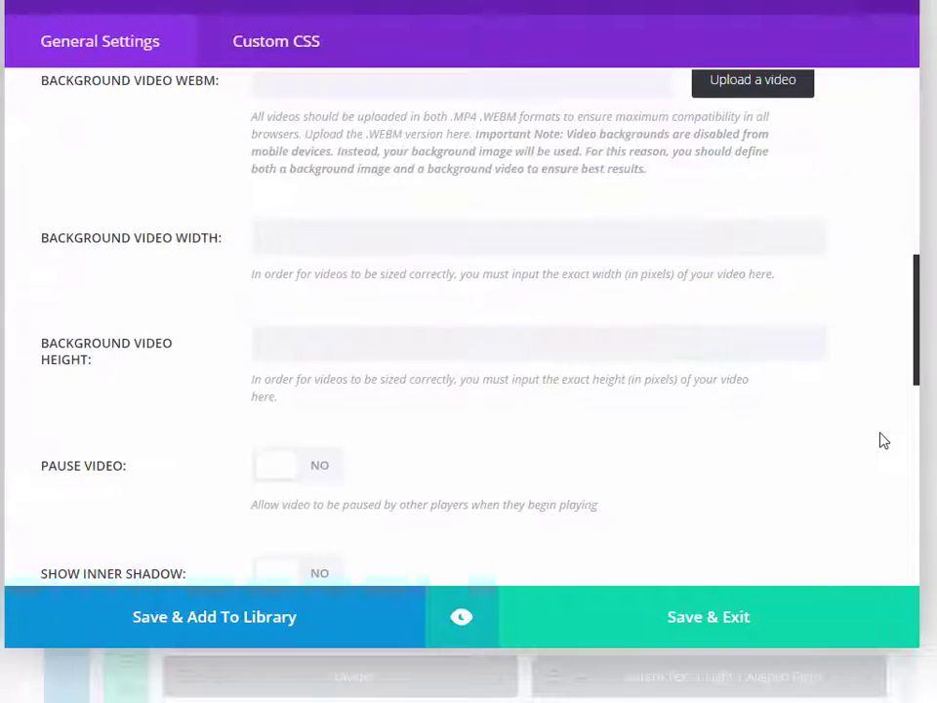
pyautogui.click(714, 619)
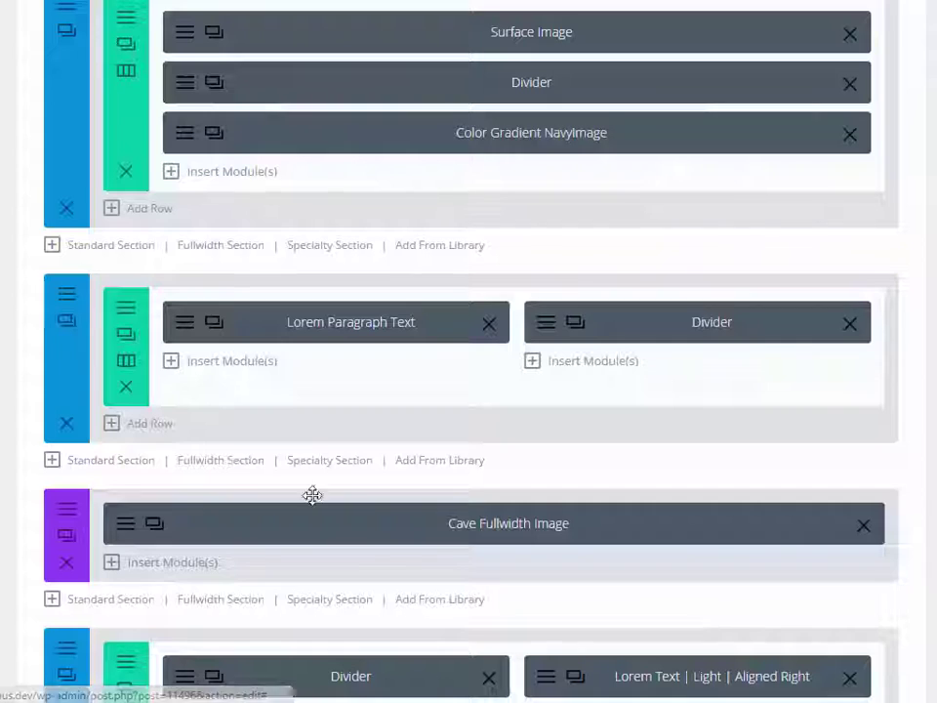
pyautogui.click(127, 311)
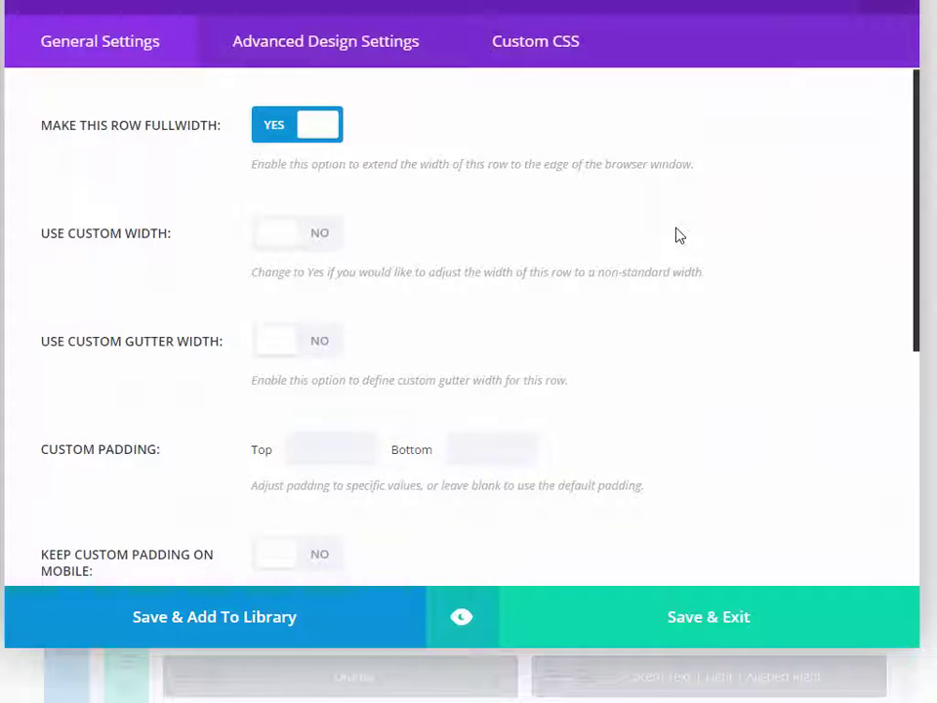
pyautogui.scroll(-2, 679, 234)
pyautogui.scroll(1, 679, 234)
pyautogui.scroll(1, 676, 237)
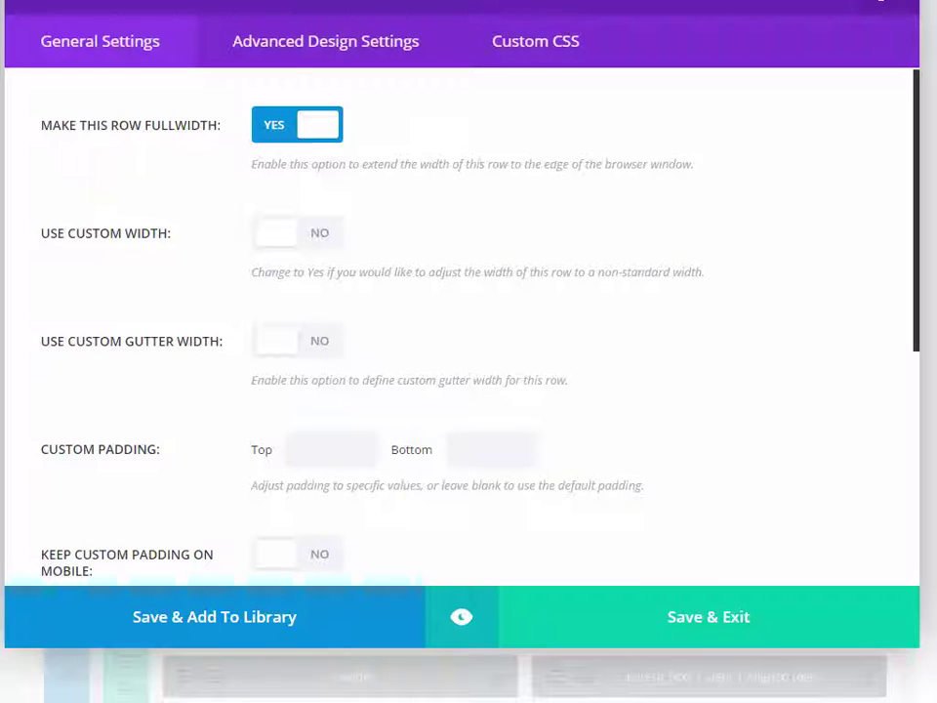
pyautogui.click(293, 53)
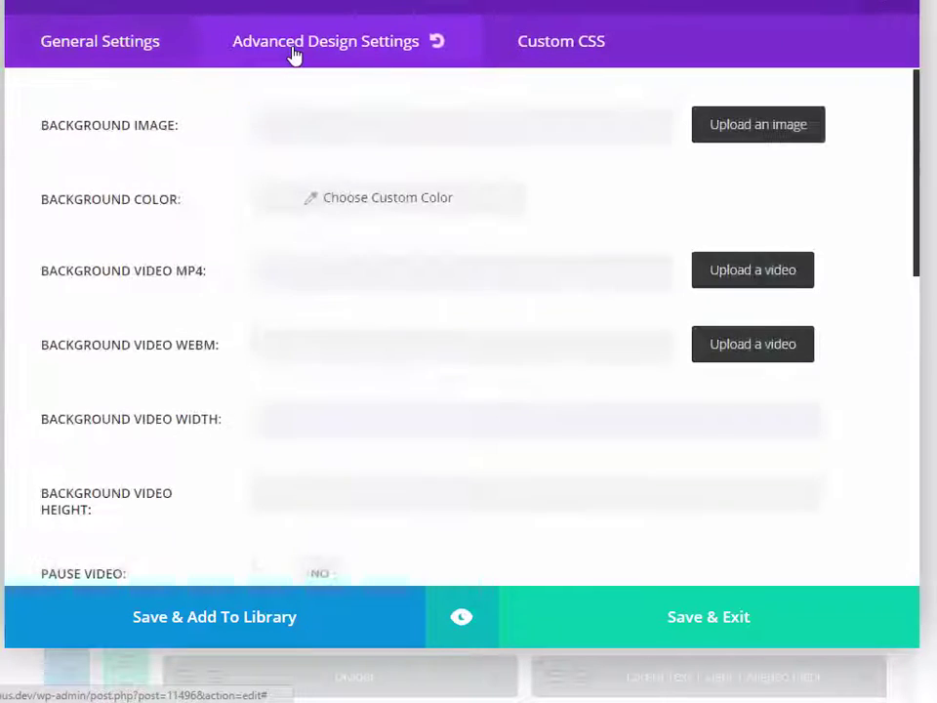
# Step: Save the row, then inspect the Lorem Paragraph Text and Divider module settings
pyautogui.click(714, 617)
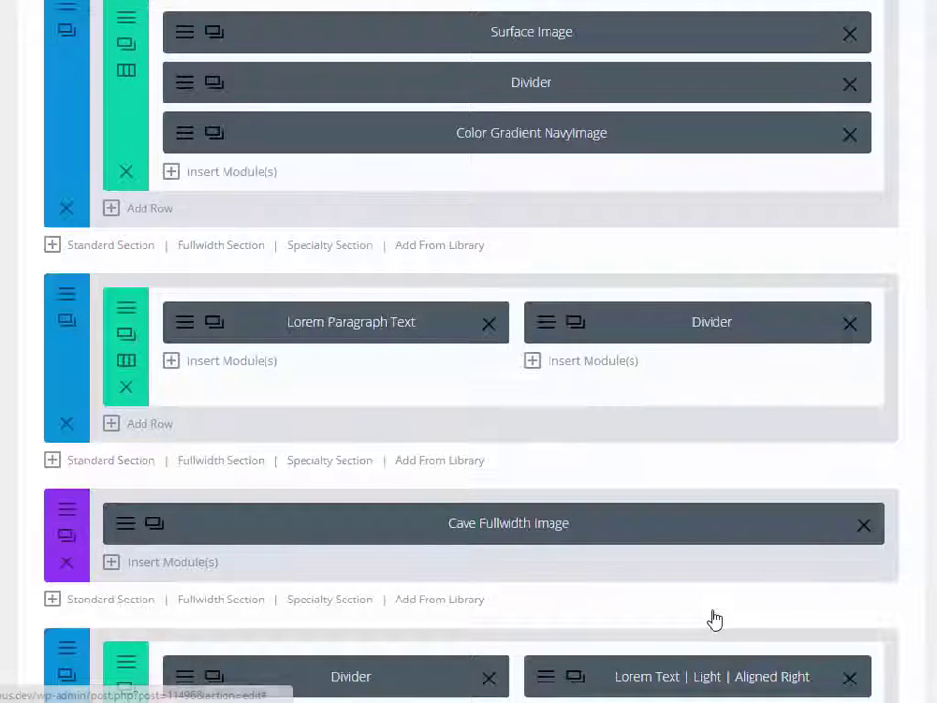
pyautogui.click(183, 332)
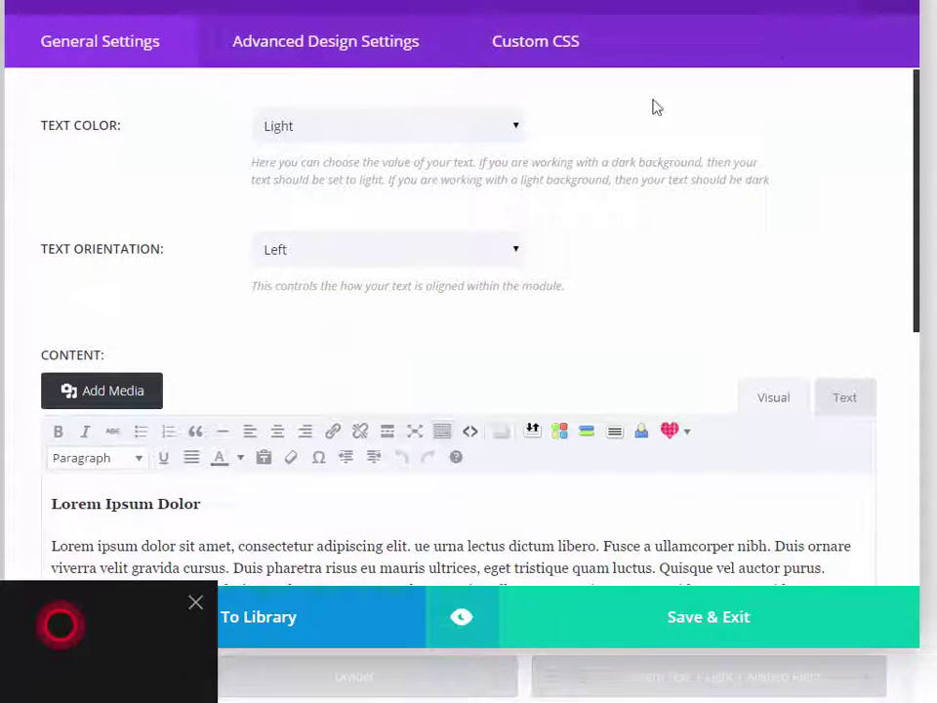
pyautogui.click(887, 2)
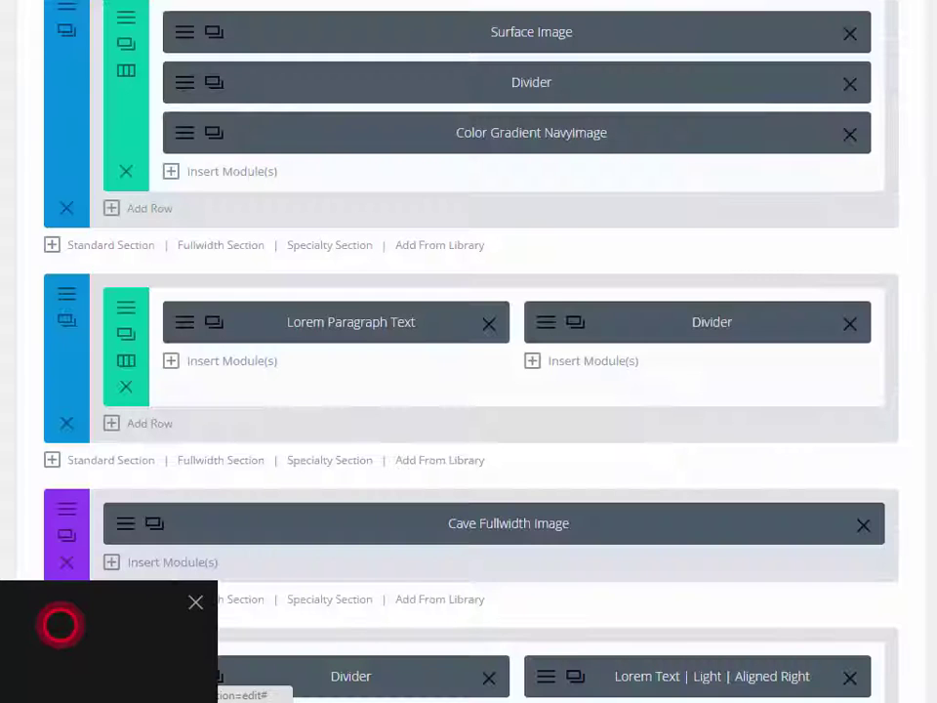
pyautogui.click(546, 331)
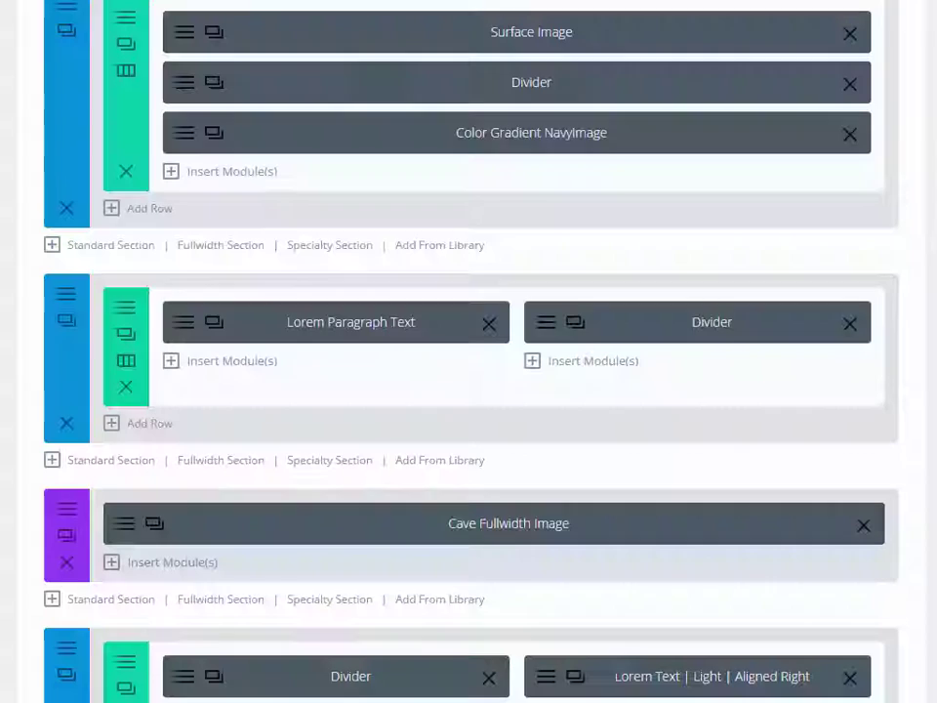
# Step: Scroll down to the final section with the navy gradient and Jellies image modules
pyautogui.scroll(-2, 468, 352)
pyautogui.scroll(-2, 468, 351)
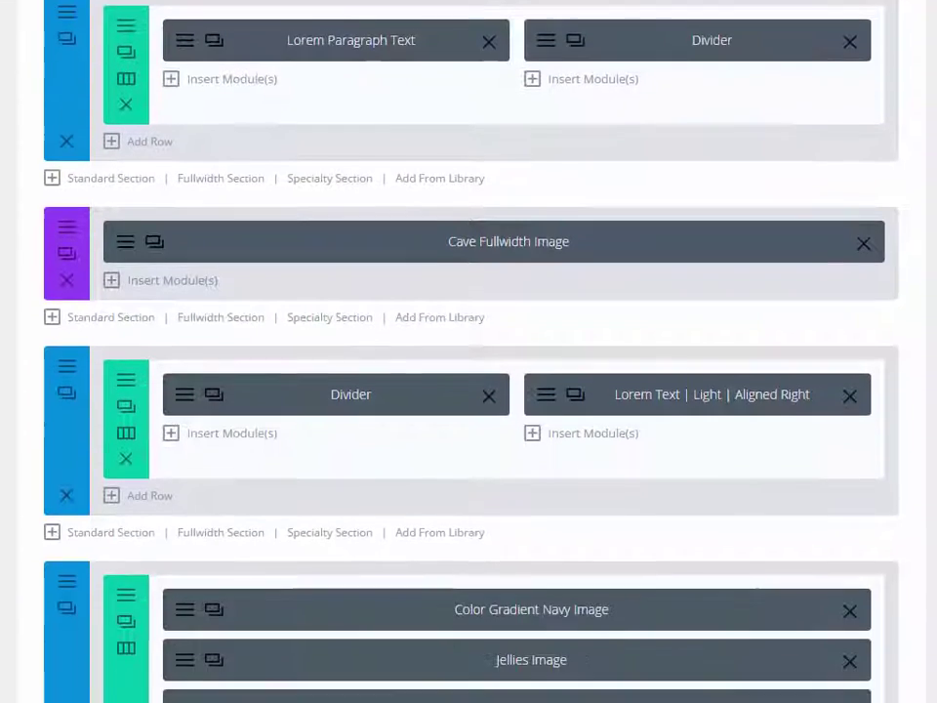
pyautogui.scroll(-2, 469, 352)
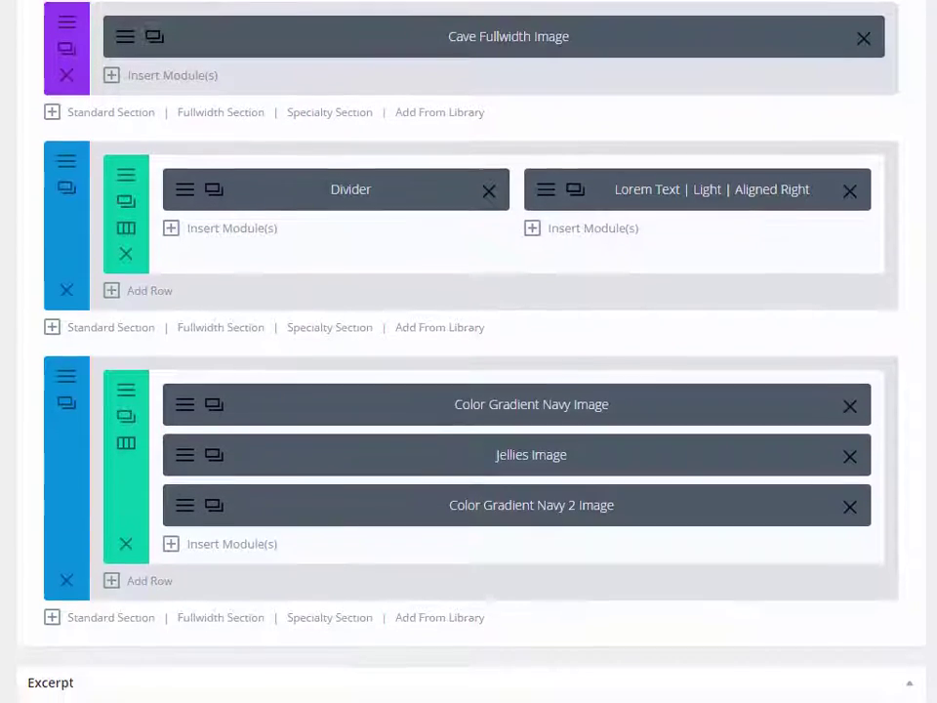
pyautogui.scroll(-1, 469, 351)
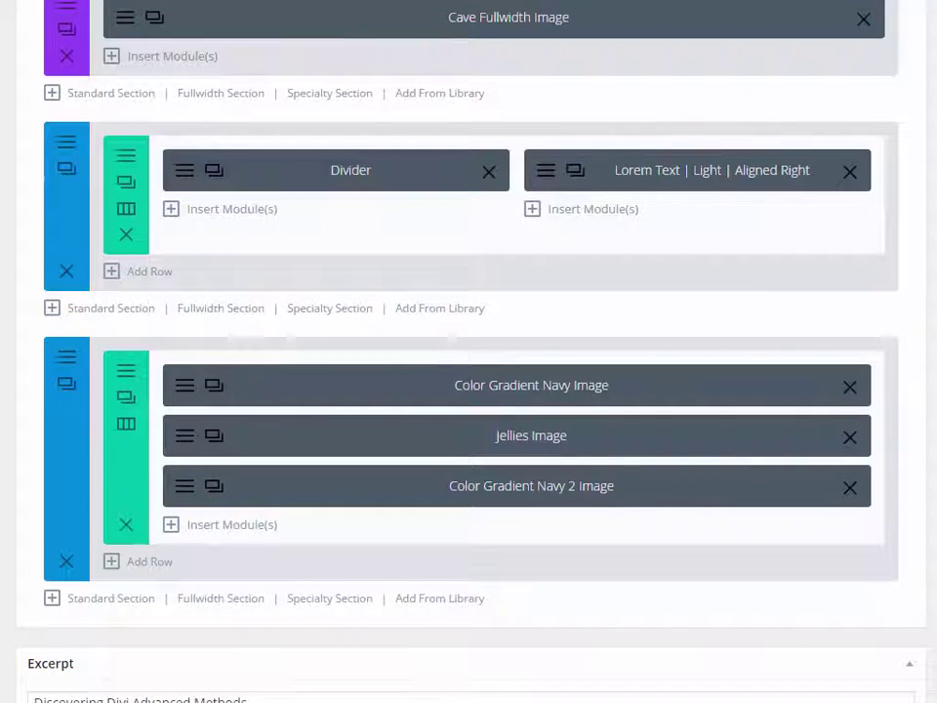